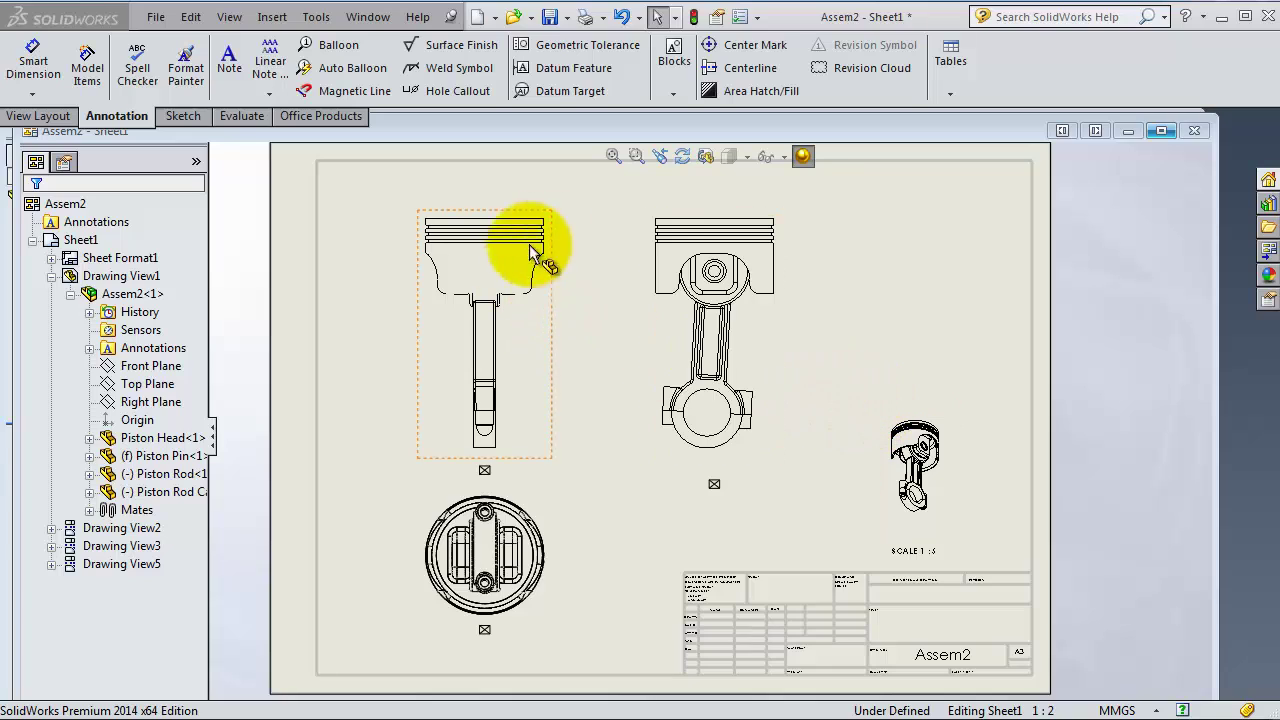
Step: Start dimensioning the piston assembly drawing with DimXpert
{"action": "left_click", "coordinate": [648, 473]}
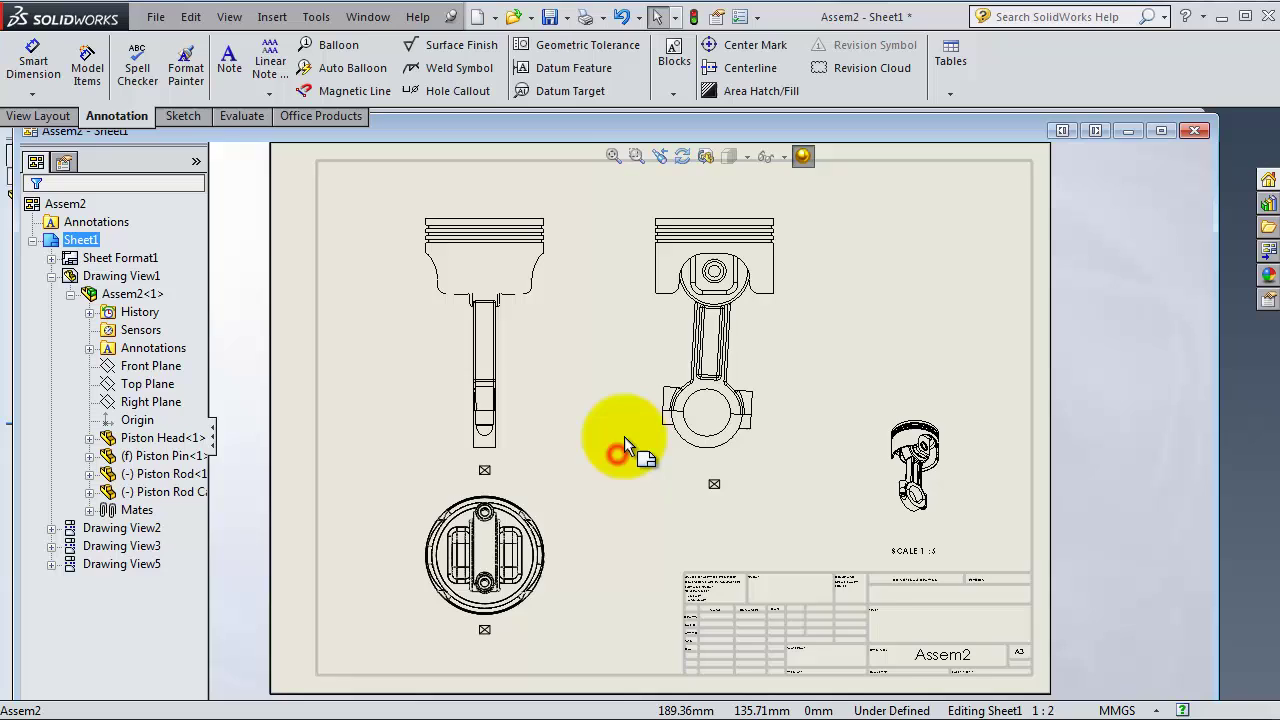
{"action": "scroll", "coordinate": [624, 436], "scroll_direction": "down", "scroll_amount": 2}
{"action": "scroll", "coordinate": [870, 296], "scroll_direction": "up", "scroll_amount": 2}
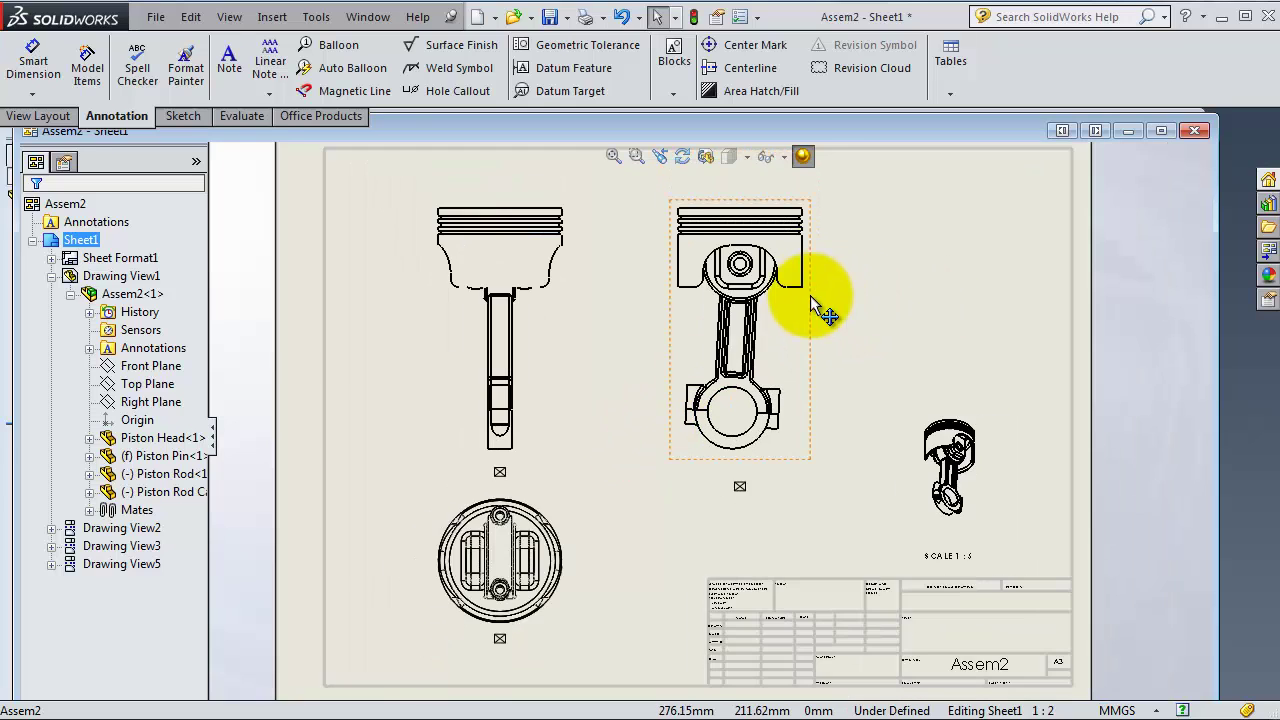
{"action": "scroll", "coordinate": [690, 322], "scroll_direction": "down", "scroll_amount": 2}
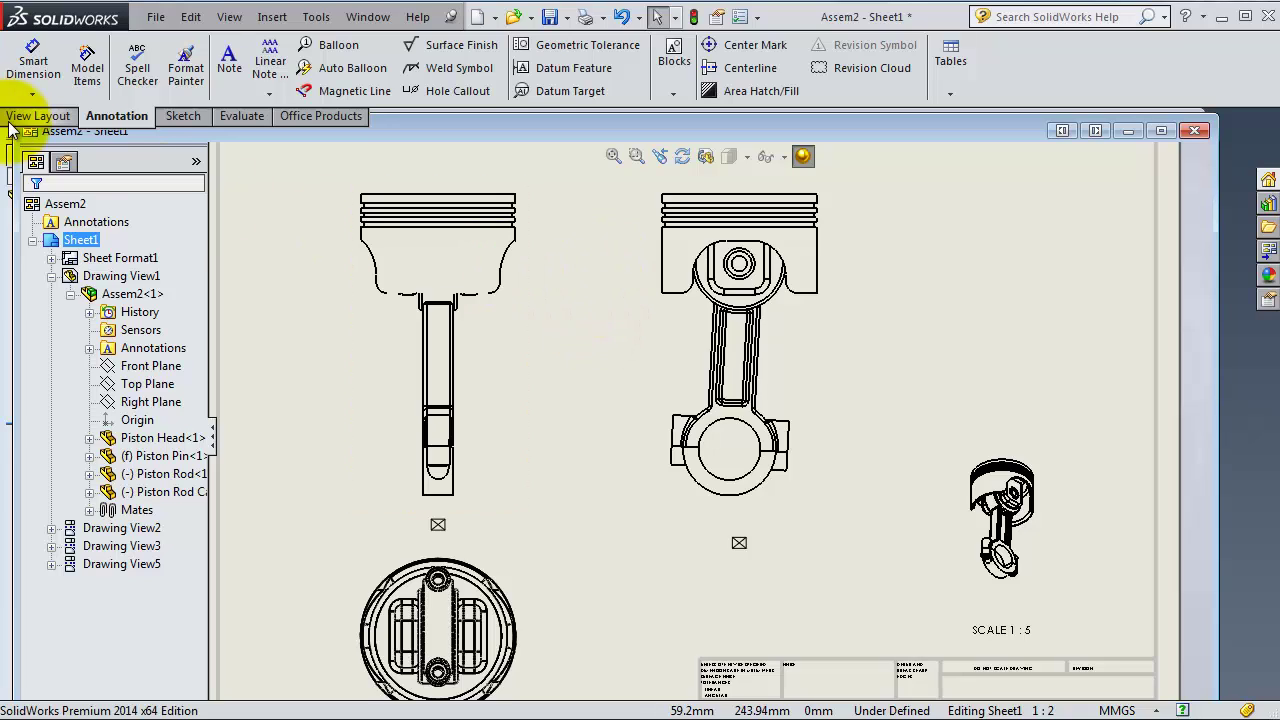
{"action": "left_click", "coordinate": [33, 72]}
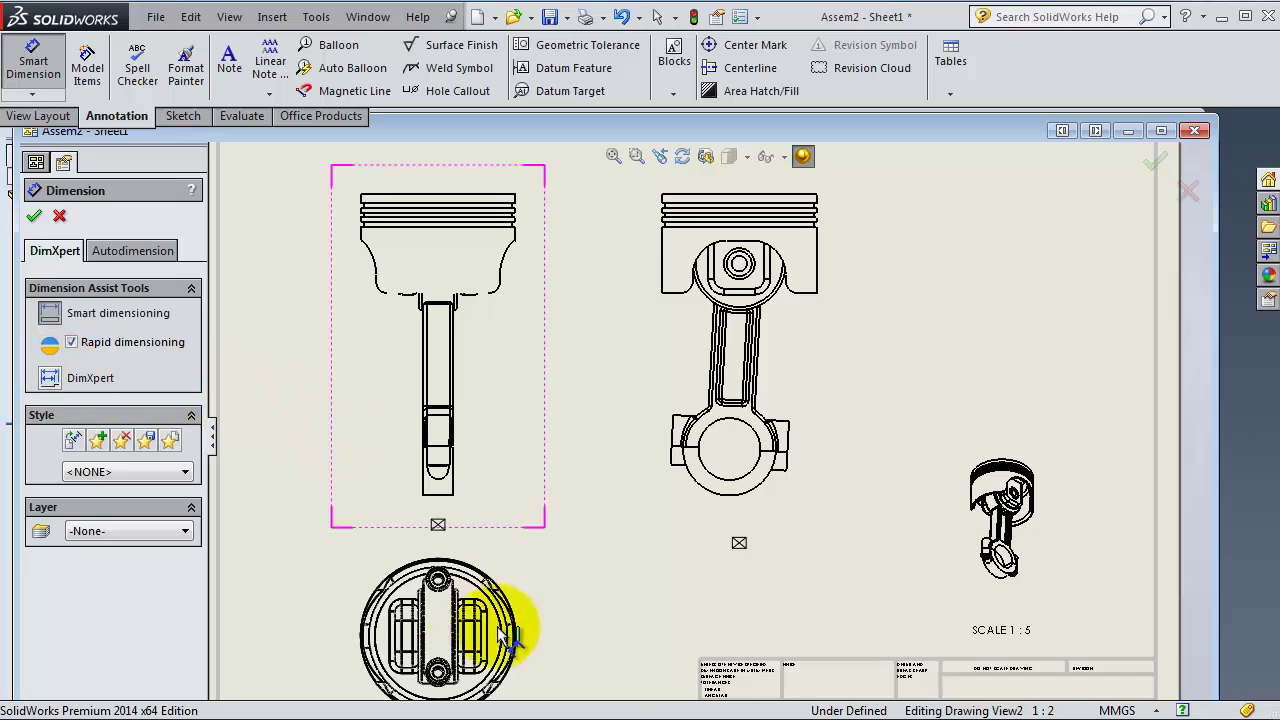
{"action": "left_click", "coordinate": [49, 380]}
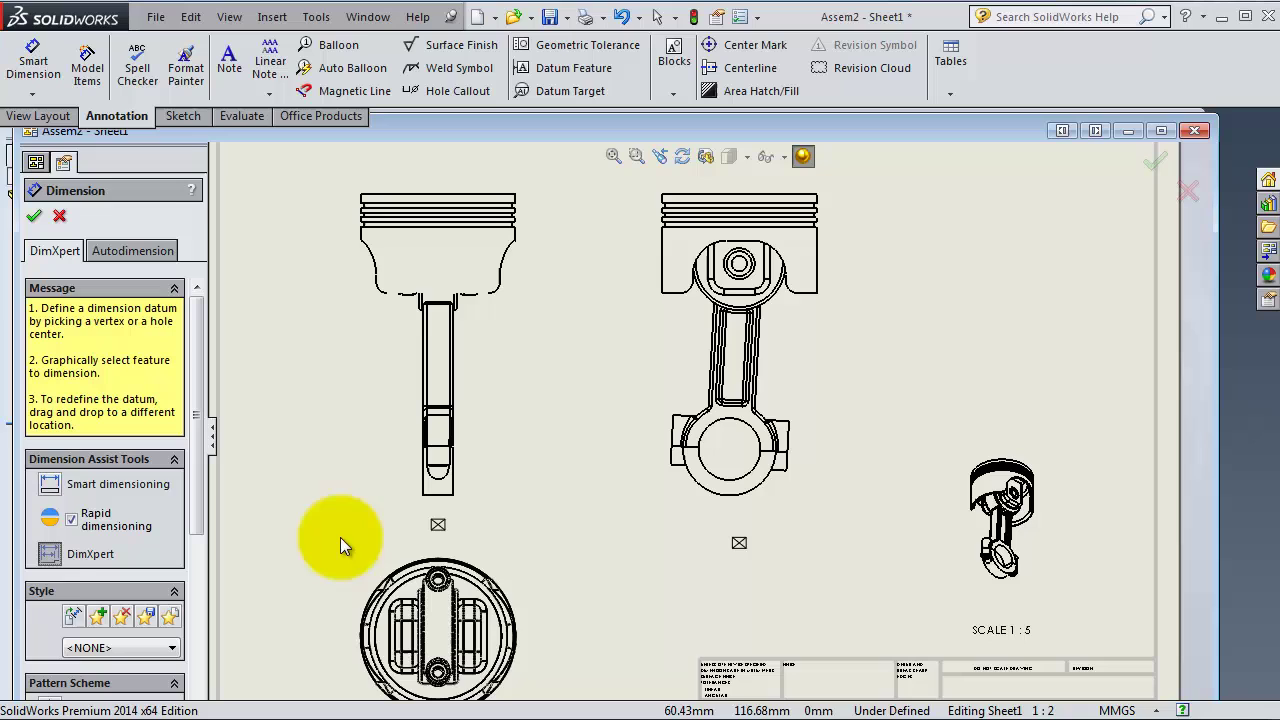
Step: Try to define the DimXpert datum at the lower bolt hole center in the round piston view, then leave dimensioning
{"action": "scroll", "coordinate": [547, 600], "scroll_direction": "down", "scroll_amount": 4}
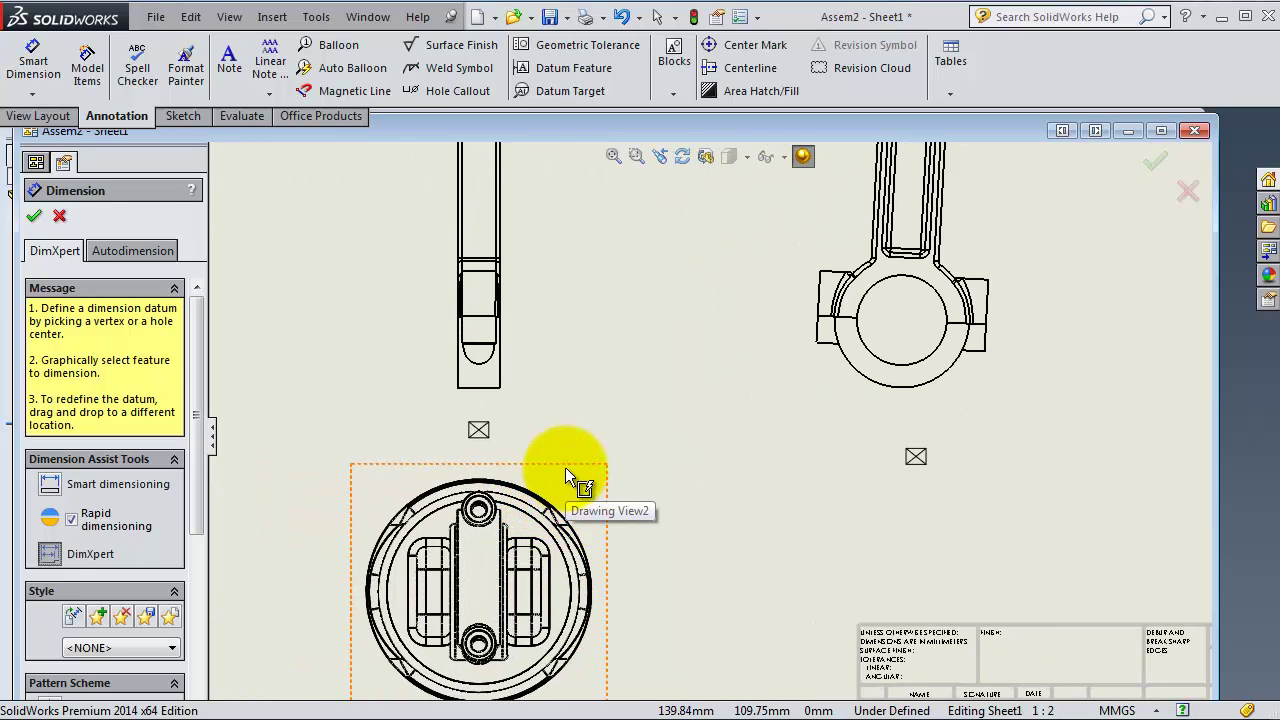
{"action": "left_click", "coordinate": [566, 470]}
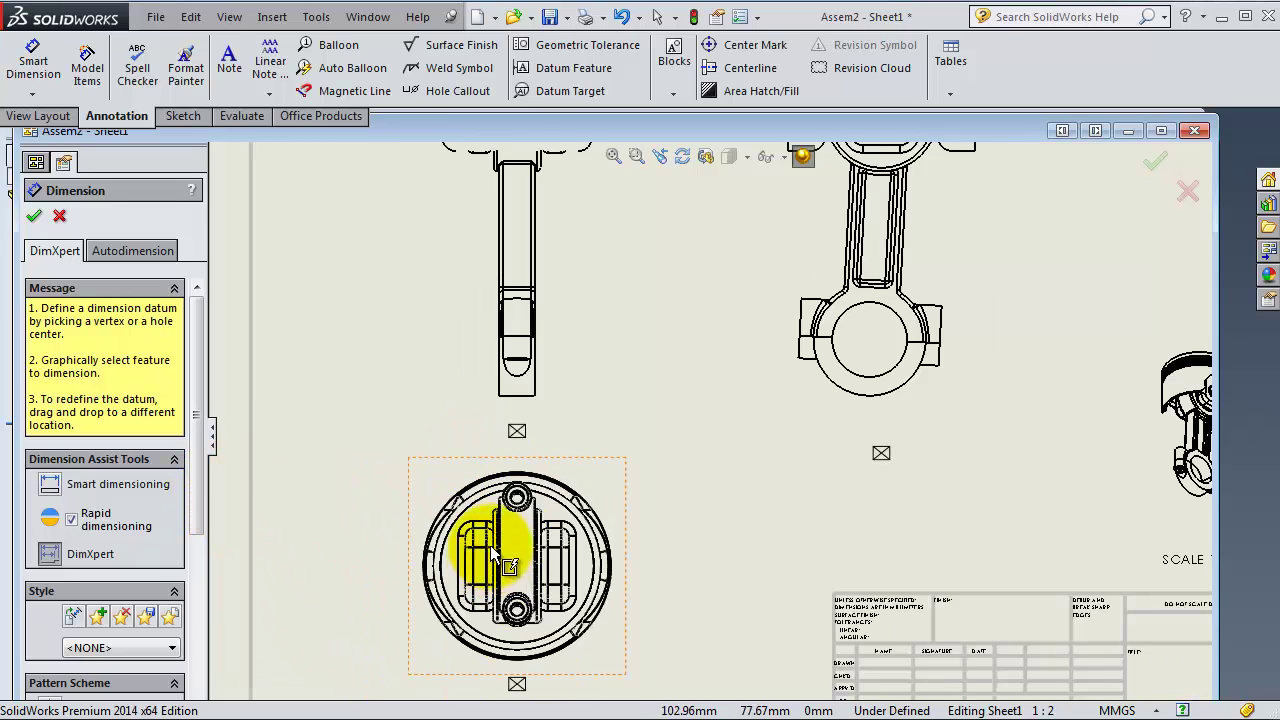
{"action": "scroll", "coordinate": [499, 468], "scroll_direction": "down", "scroll_amount": 2}
{"action": "left_click_drag", "start_coordinate": [199, 458], "coordinate": [171, 627]}
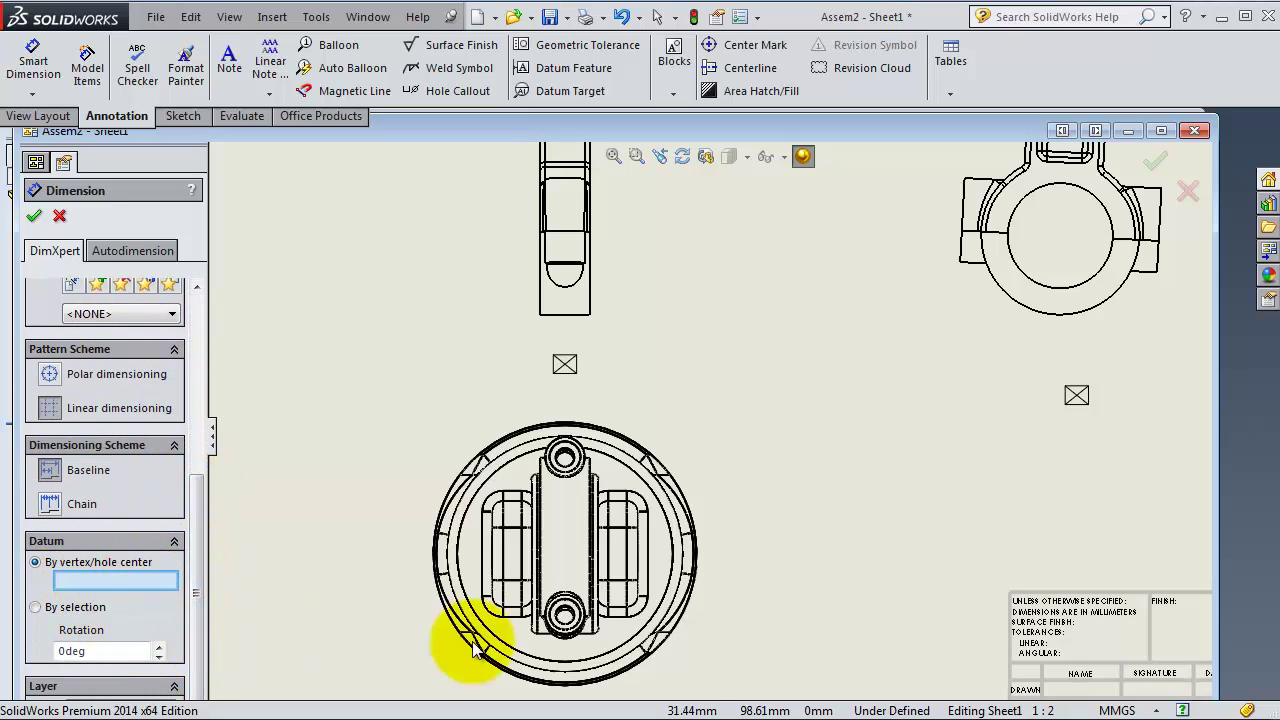
{"action": "scroll", "coordinate": [590, 620], "scroll_direction": "down", "scroll_amount": 2}
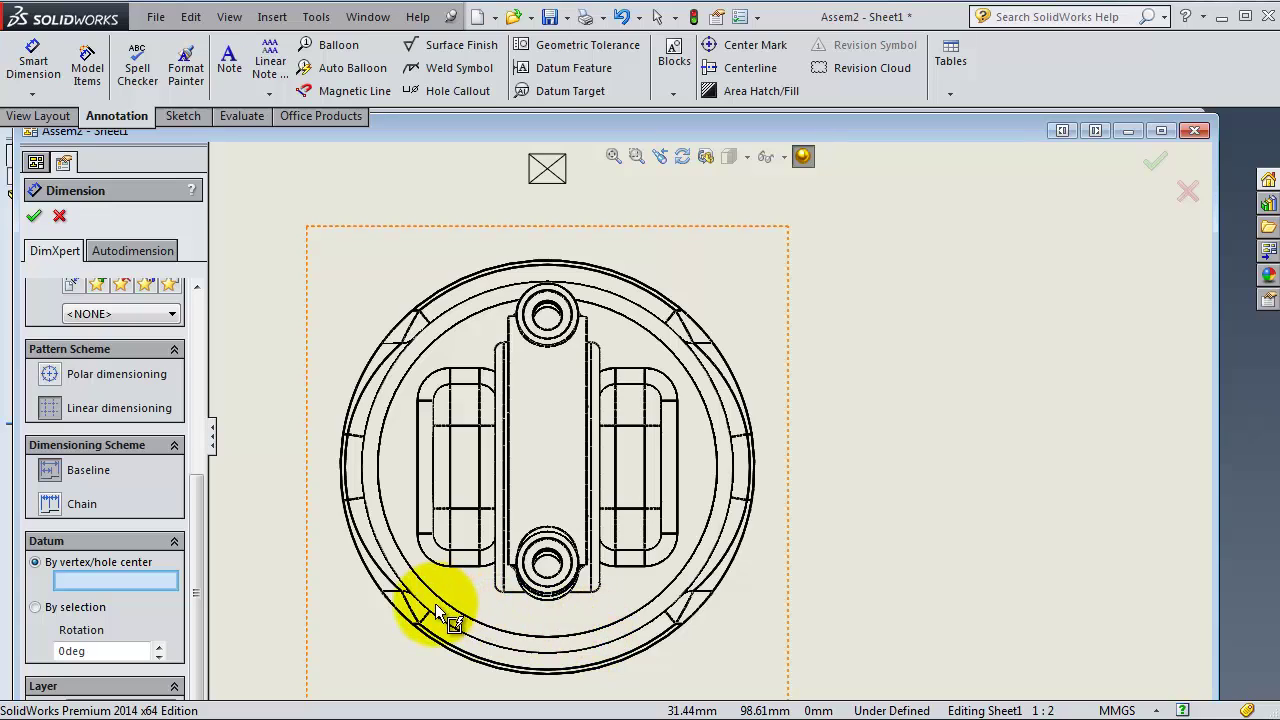
{"action": "left_click", "coordinate": [548, 581]}
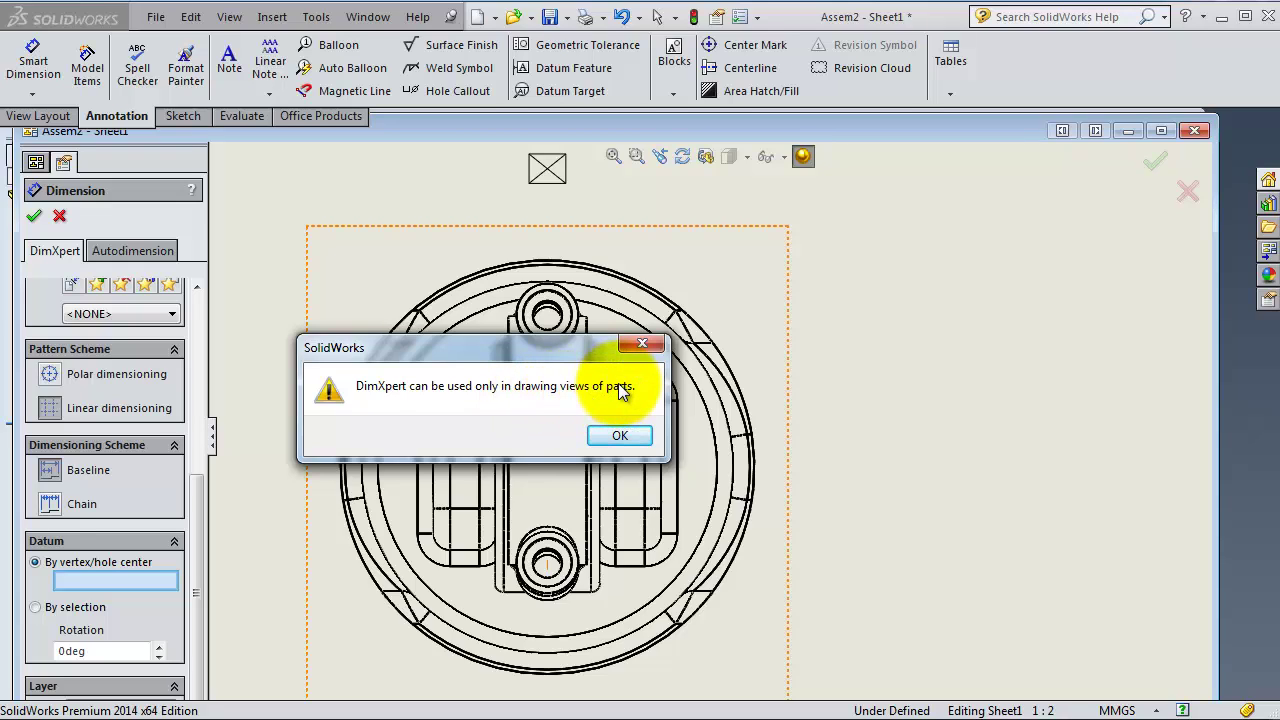
{"action": "left_click", "coordinate": [618, 438]}
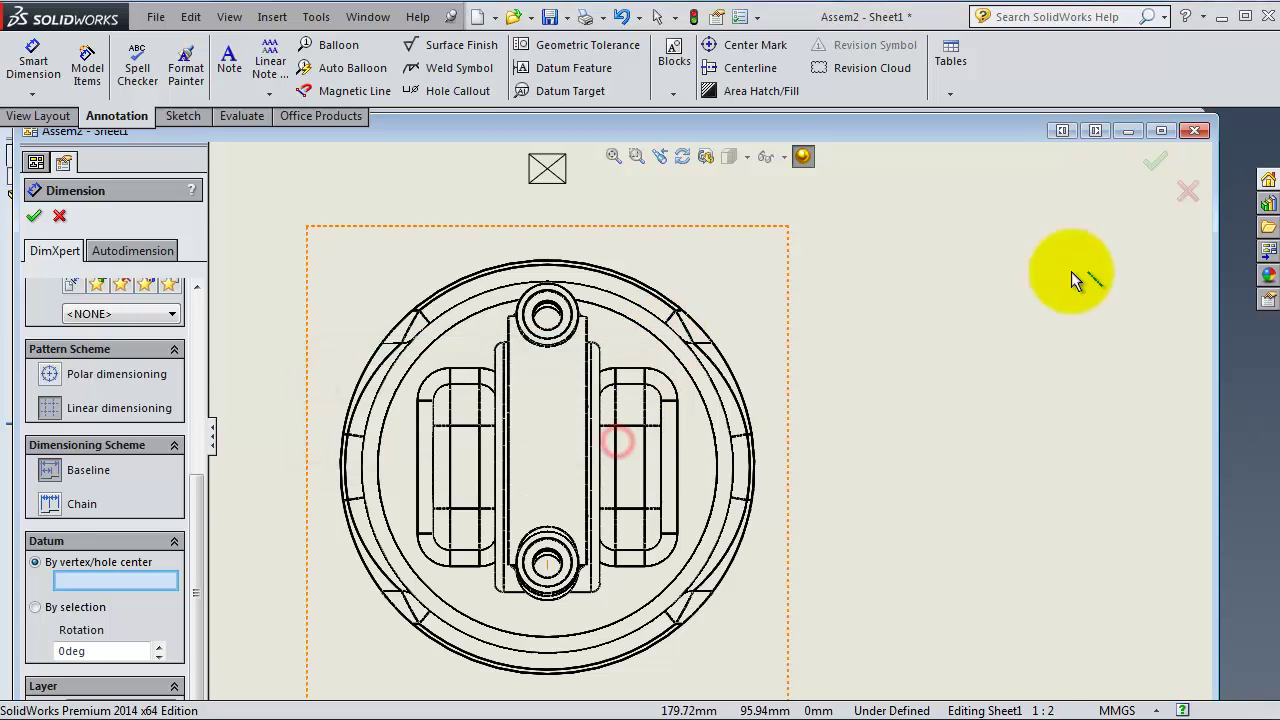
{"action": "left_click", "coordinate": [1153, 158]}
Step: Minimize the assembly drawing and assembly windows and bring up the Part1 plate model maximized
{"action": "left_click", "coordinate": [1130, 132]}
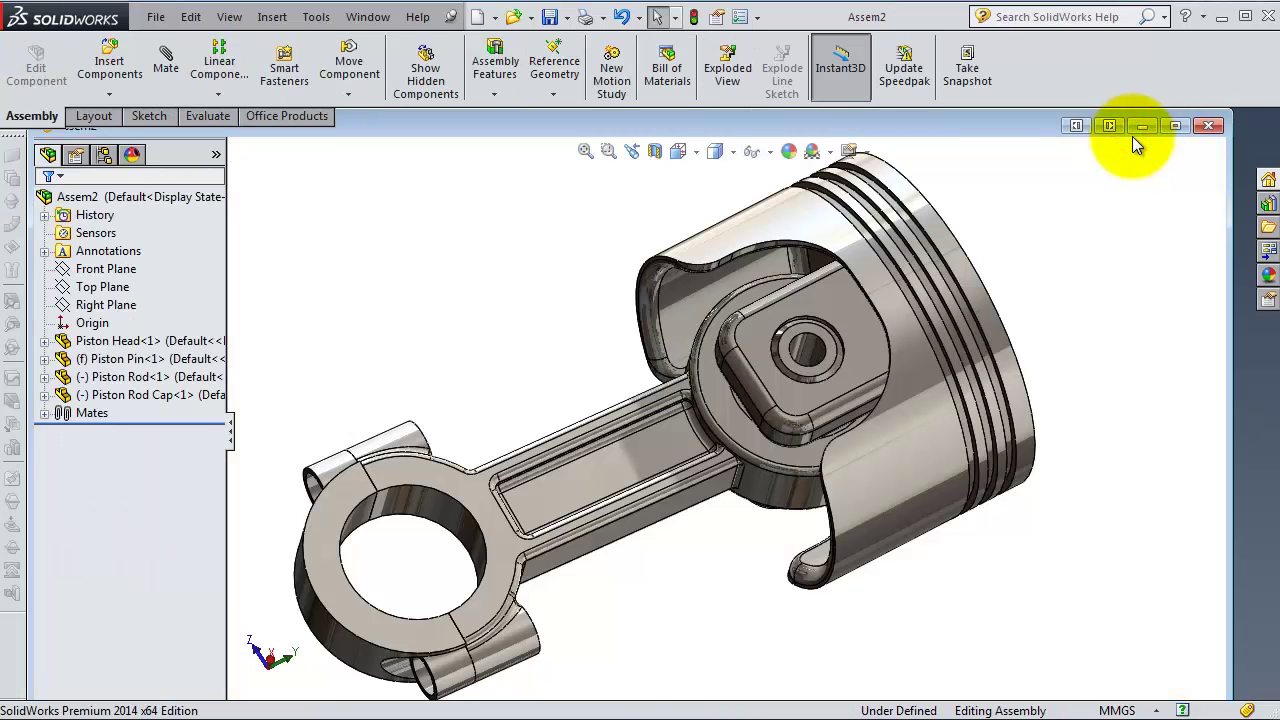
{"action": "left_click", "coordinate": [1134, 131]}
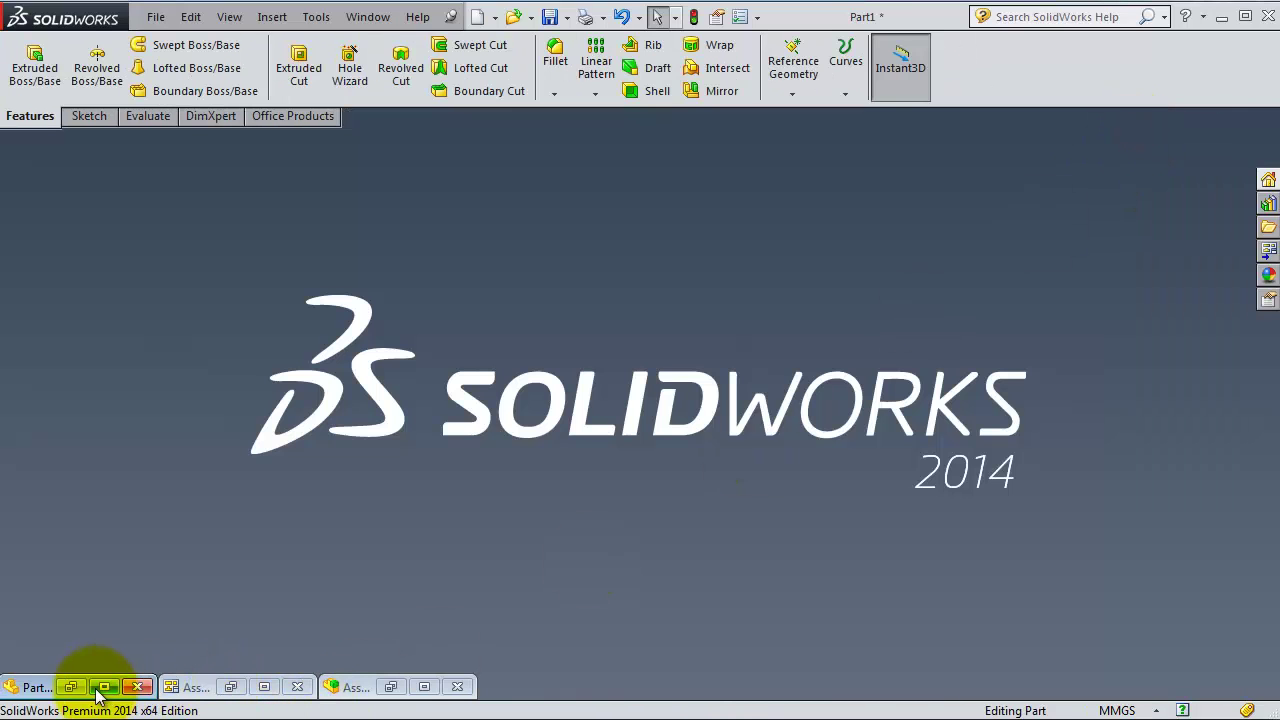
{"action": "left_click", "coordinate": [40, 688]}
{"action": "left_click", "coordinate": [42, 690]}
{"action": "double_click", "coordinate": [42, 690]}
{"action": "middle_click_drag", "start_coordinate": [800, 443], "coordinate": [830, 420]}
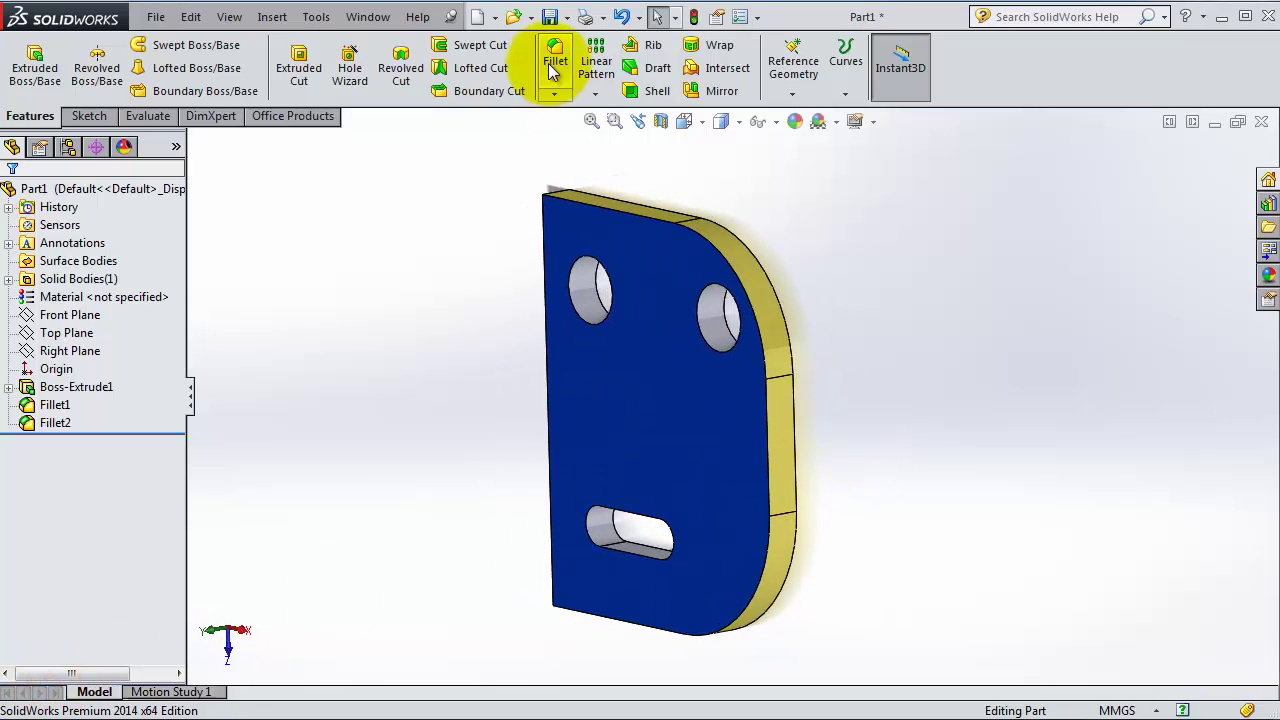
Step: Create a new drawing from the plate part on an A3 (ISO) sheet
{"action": "left_click", "coordinate": [494, 17]}
{"action": "left_click", "coordinate": [505, 57]}
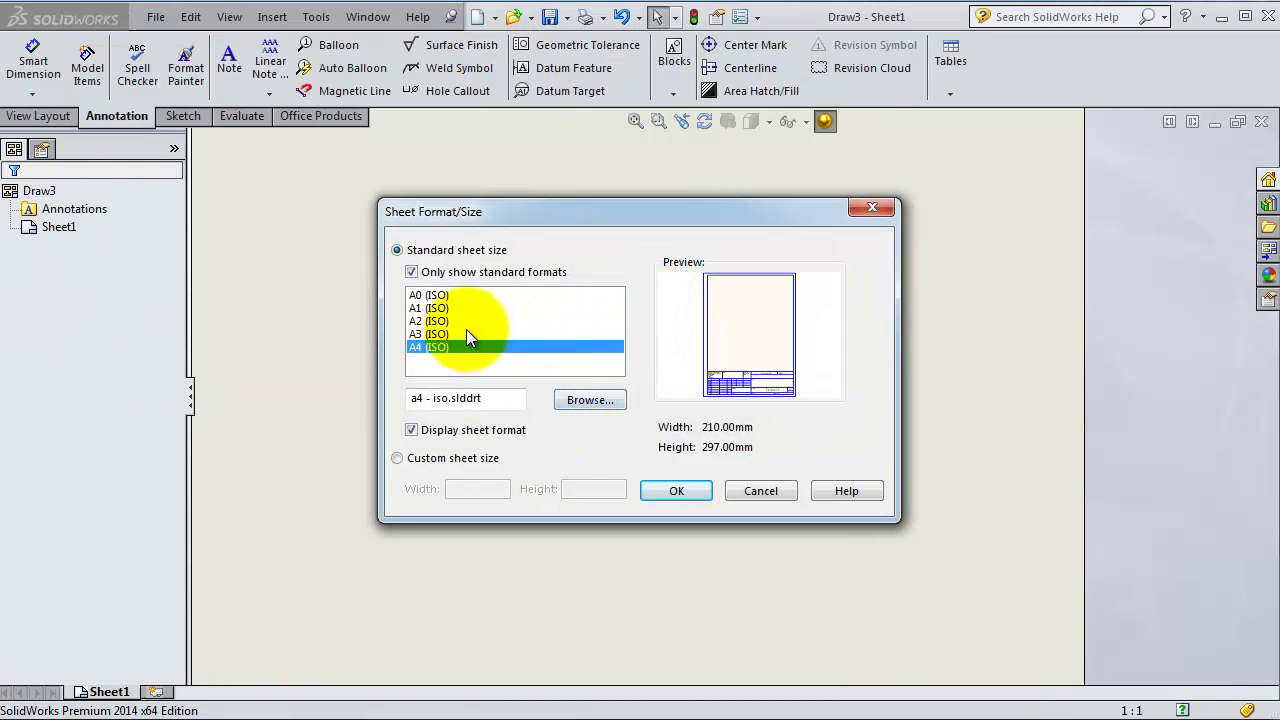
{"action": "left_click", "coordinate": [468, 333]}
{"action": "left_click", "coordinate": [664, 490]}
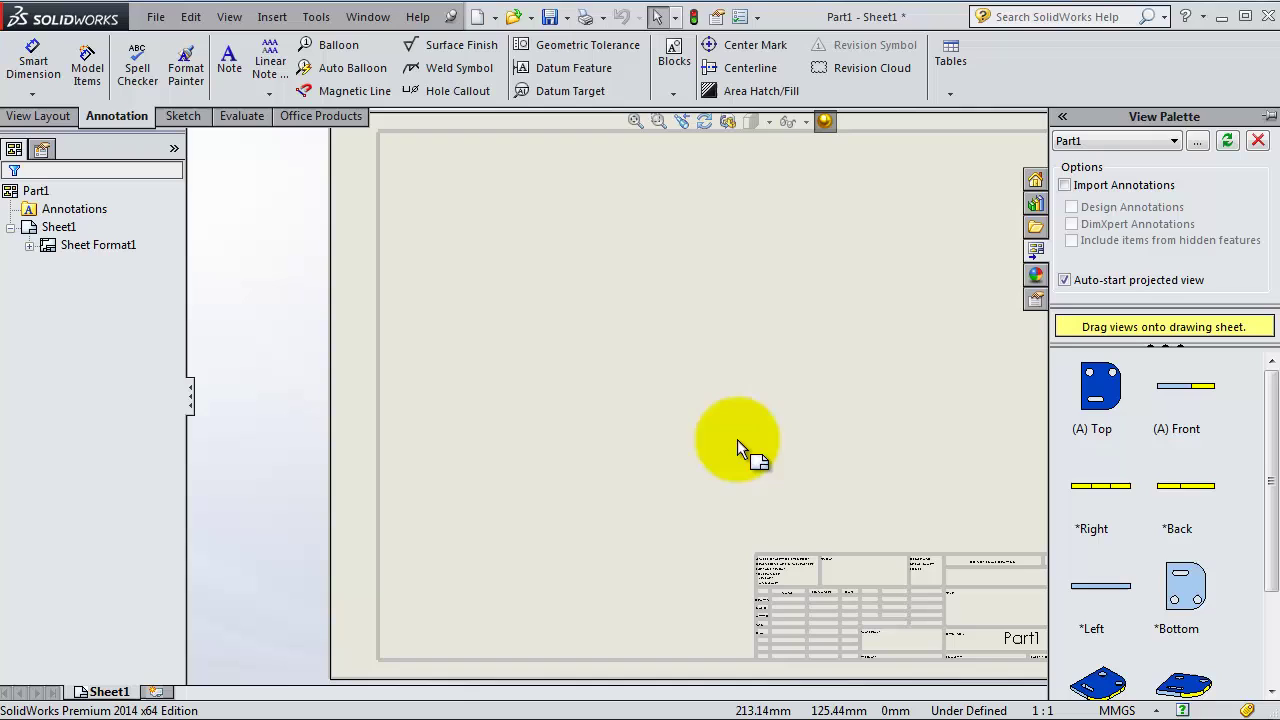
Step: Place the plate's Top view on the sheet's upper left, with projected views to its right and below it
{"action": "left_click_drag", "start_coordinate": [1100, 385], "coordinate": [535, 285]}
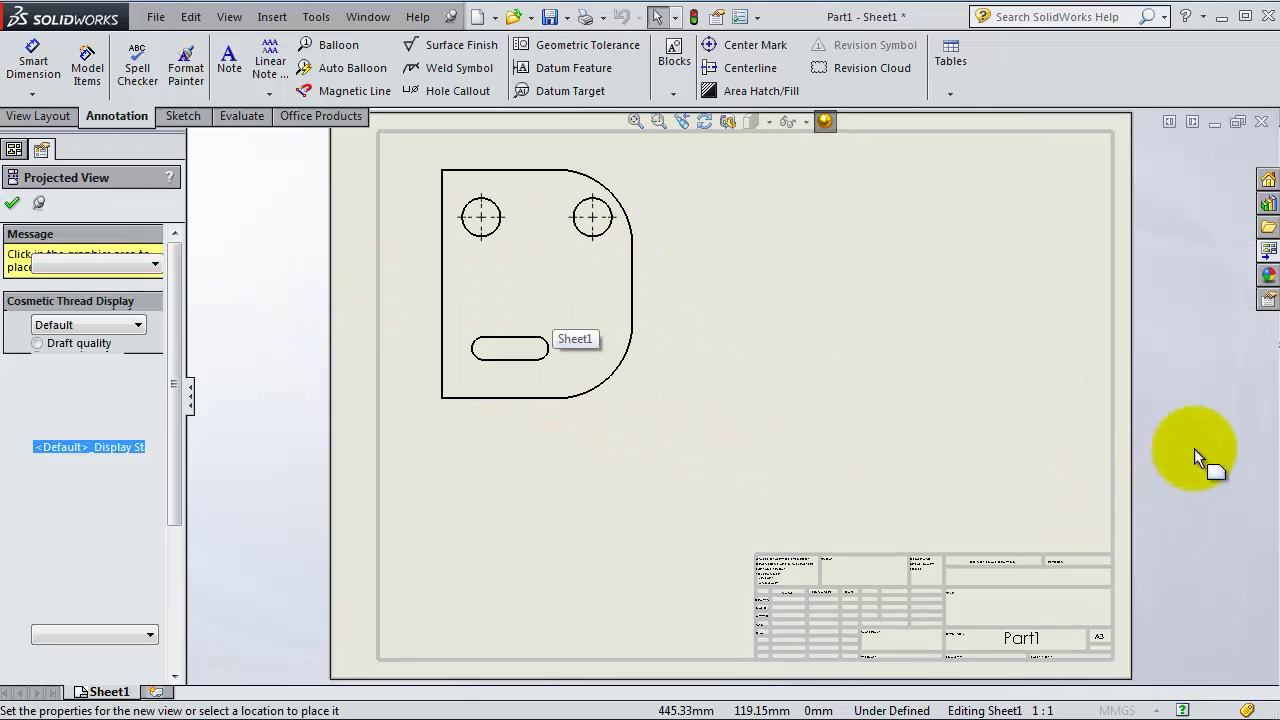
{"action": "left_click", "coordinate": [830, 318]}
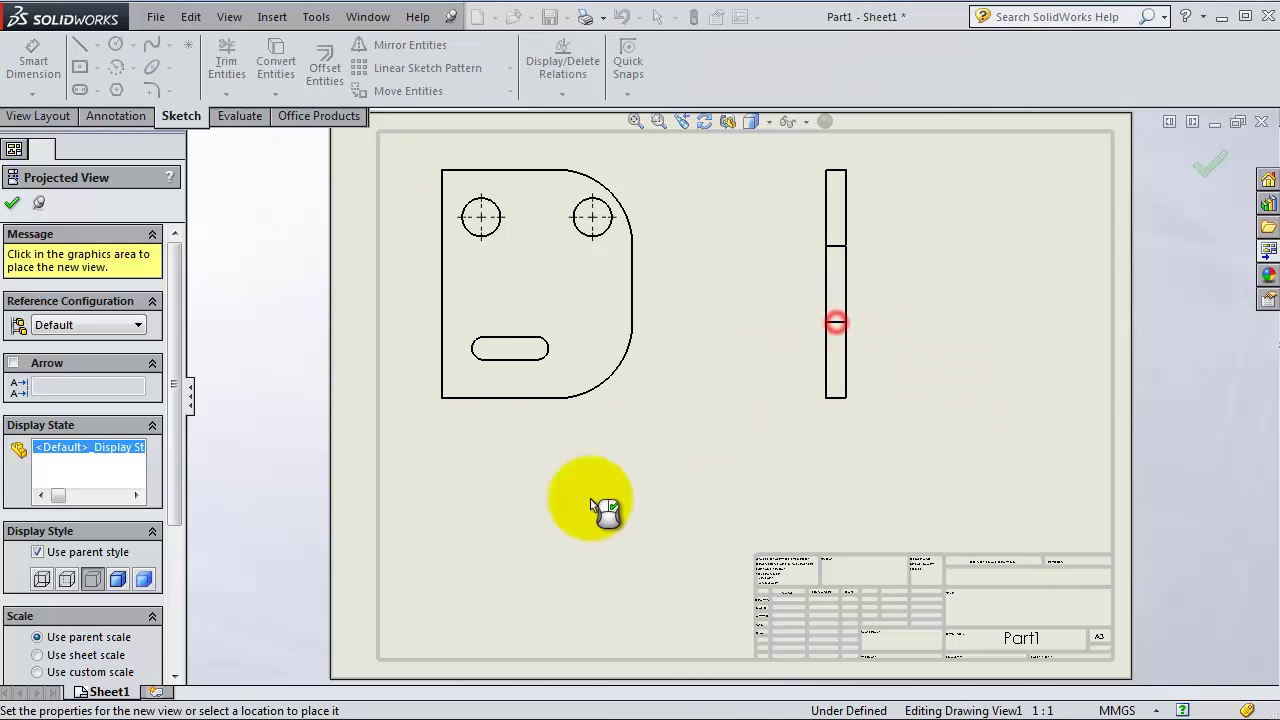
{"action": "left_click", "coordinate": [605, 535]}
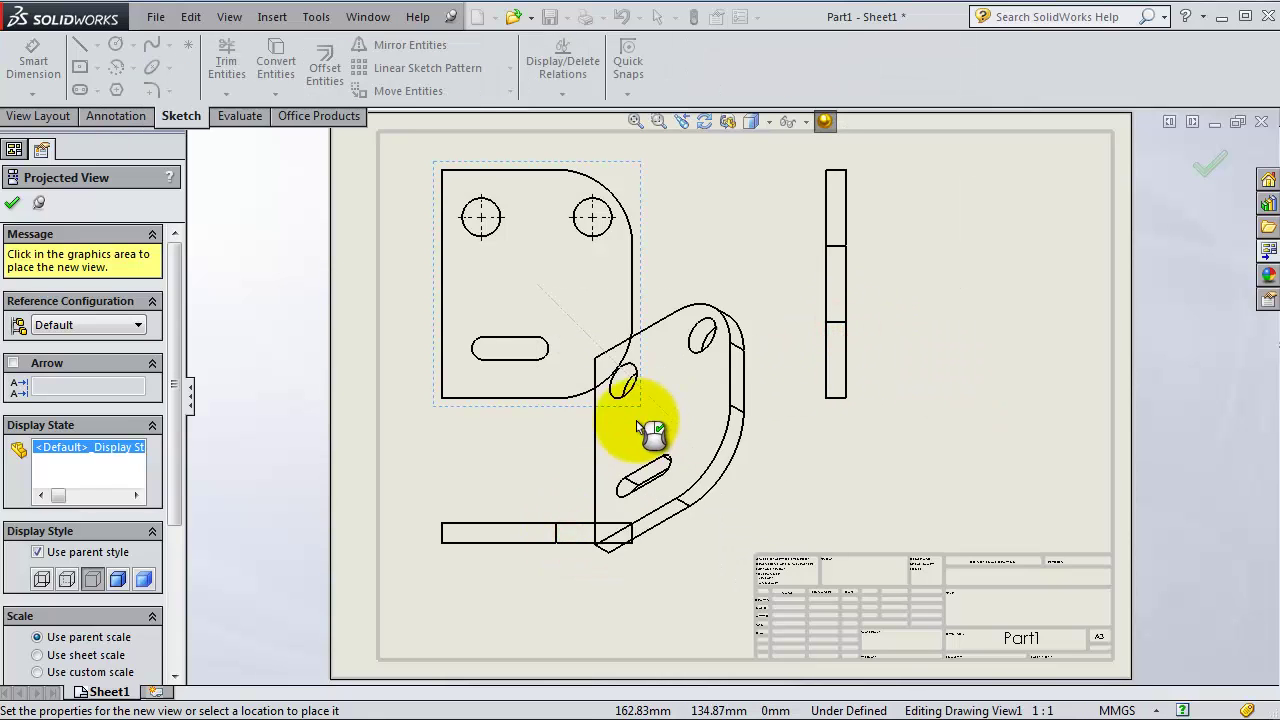
{"action": "key", "text": "Escape"}
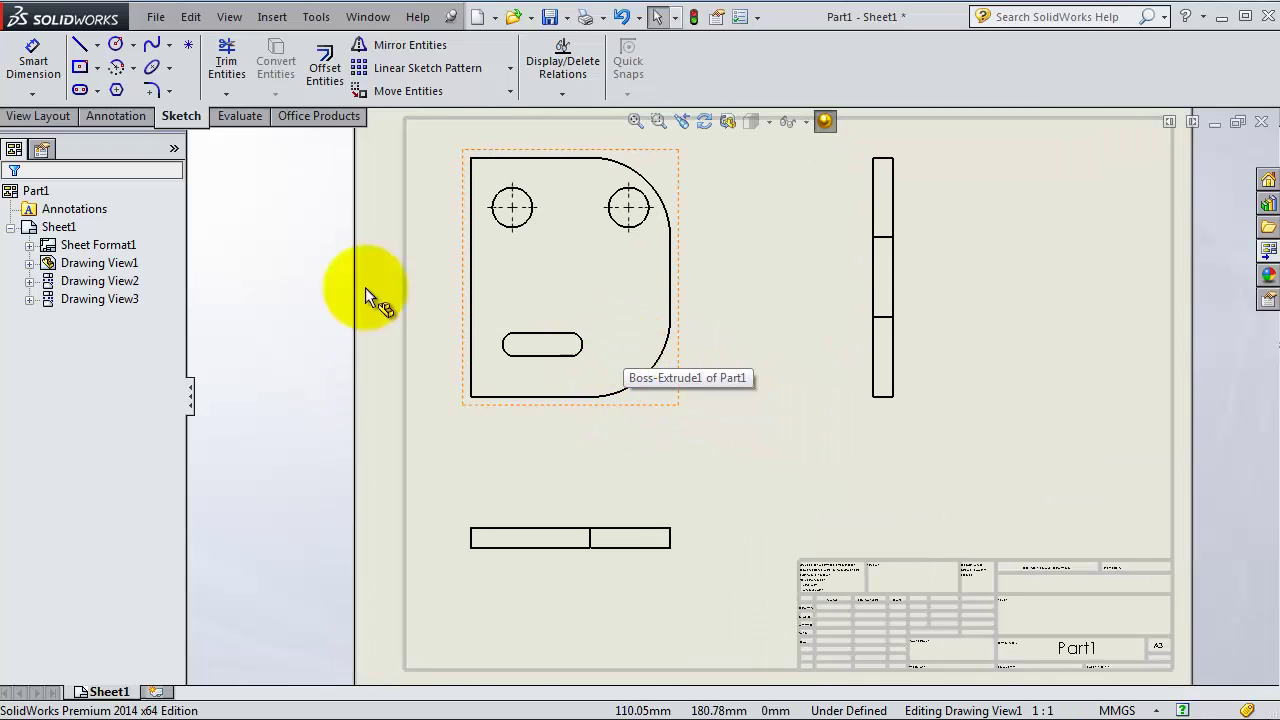
Step: Move the plate's main view down and right, closer to its projected side view
{"action": "mouse_move", "coordinate": [677, 367]}
{"action": "left_mouse_down"}
{"action": "mouse_move", "coordinate": [704, 415]}
{"action": "mouse_move", "coordinate": [750, 394]}
{"action": "mouse_move", "coordinate": [745, 403]}
{"action": "left_mouse_up"}
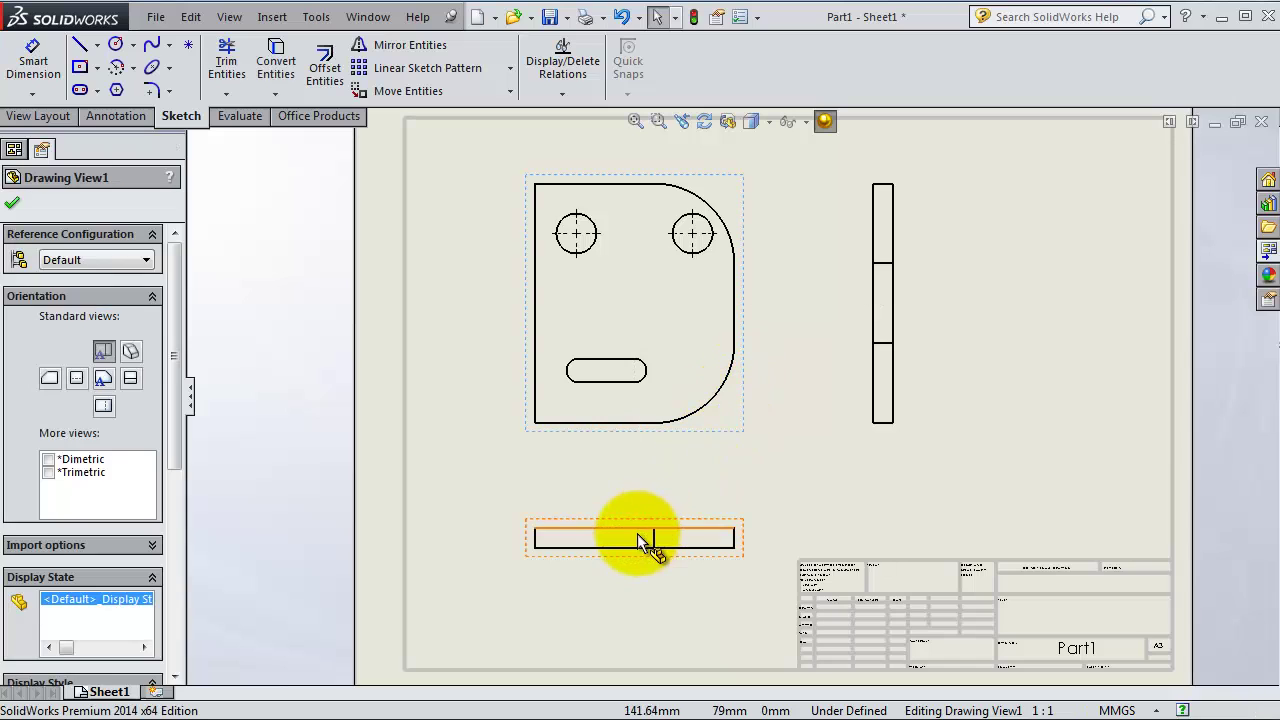
{"action": "left_click", "coordinate": [637, 537]}
{"action": "left_click", "coordinate": [548, 483]}
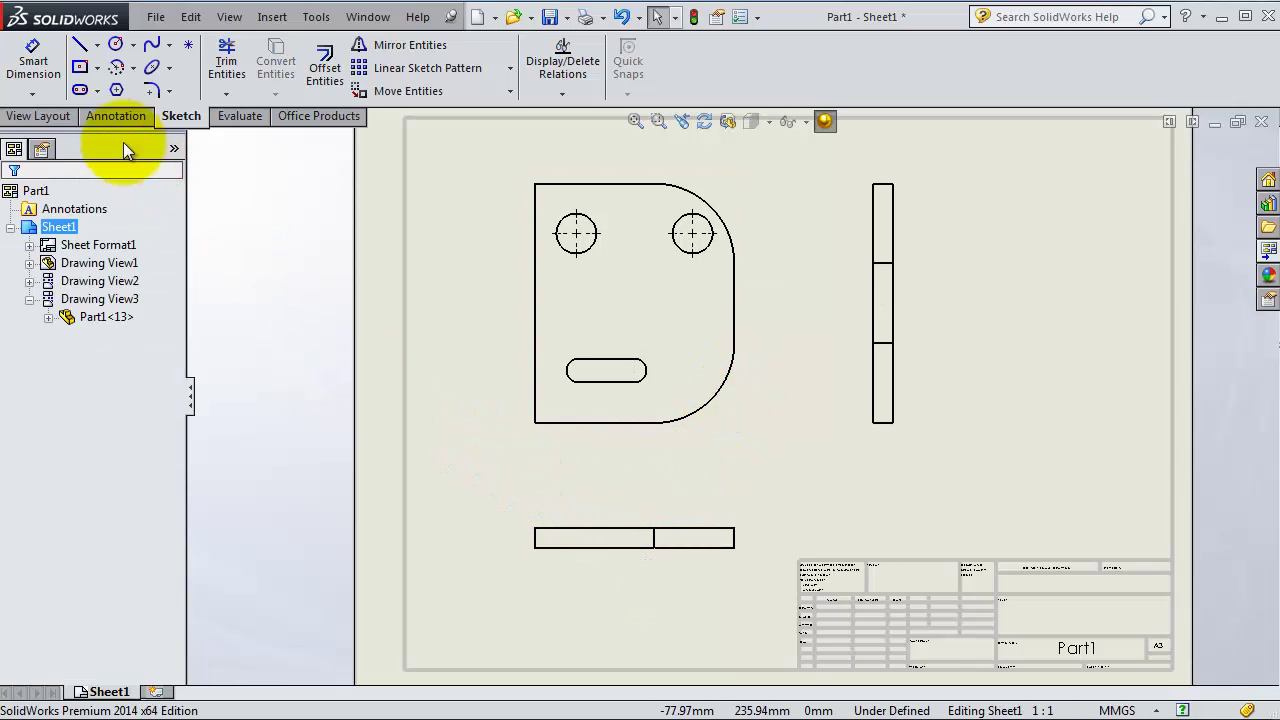
Step: Start DimXpert dimensioning with the linear pattern and baseline scheme, and set the main view's lower-left corner vertex as datum
{"action": "left_click", "coordinate": [18, 58]}
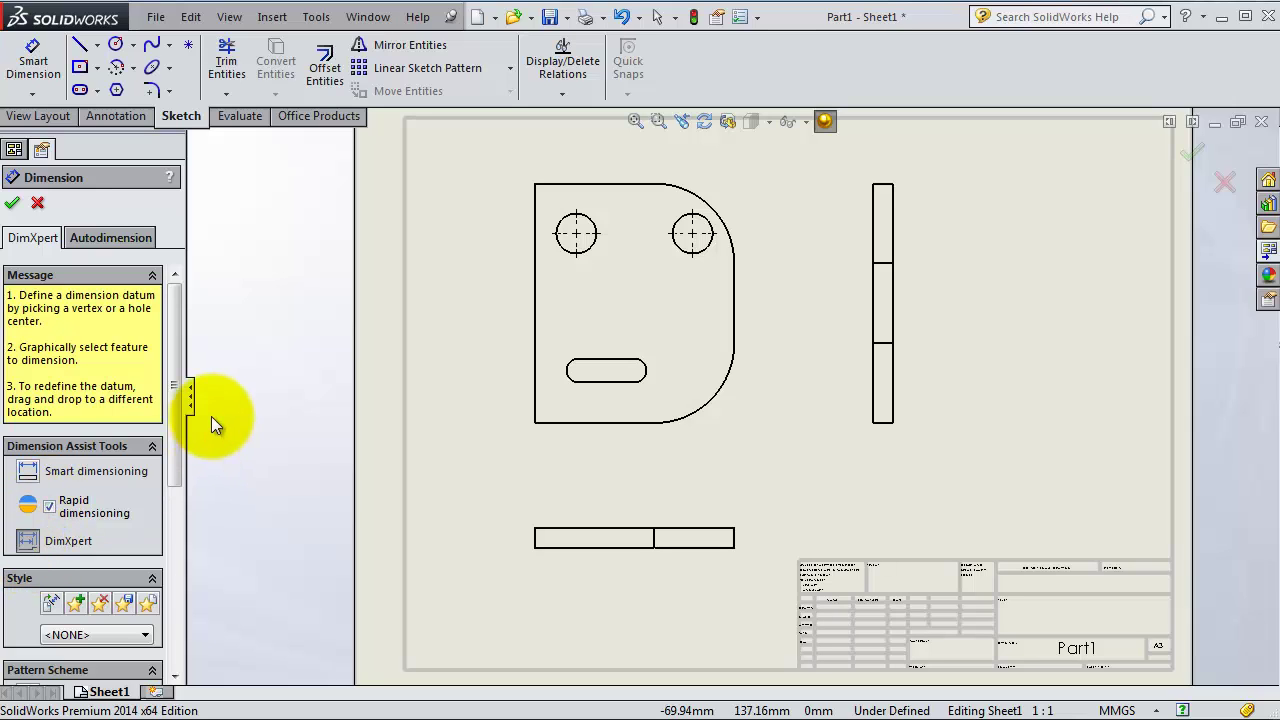
{"action": "left_click_drag", "start_coordinate": [175, 435], "coordinate": [166, 586]}
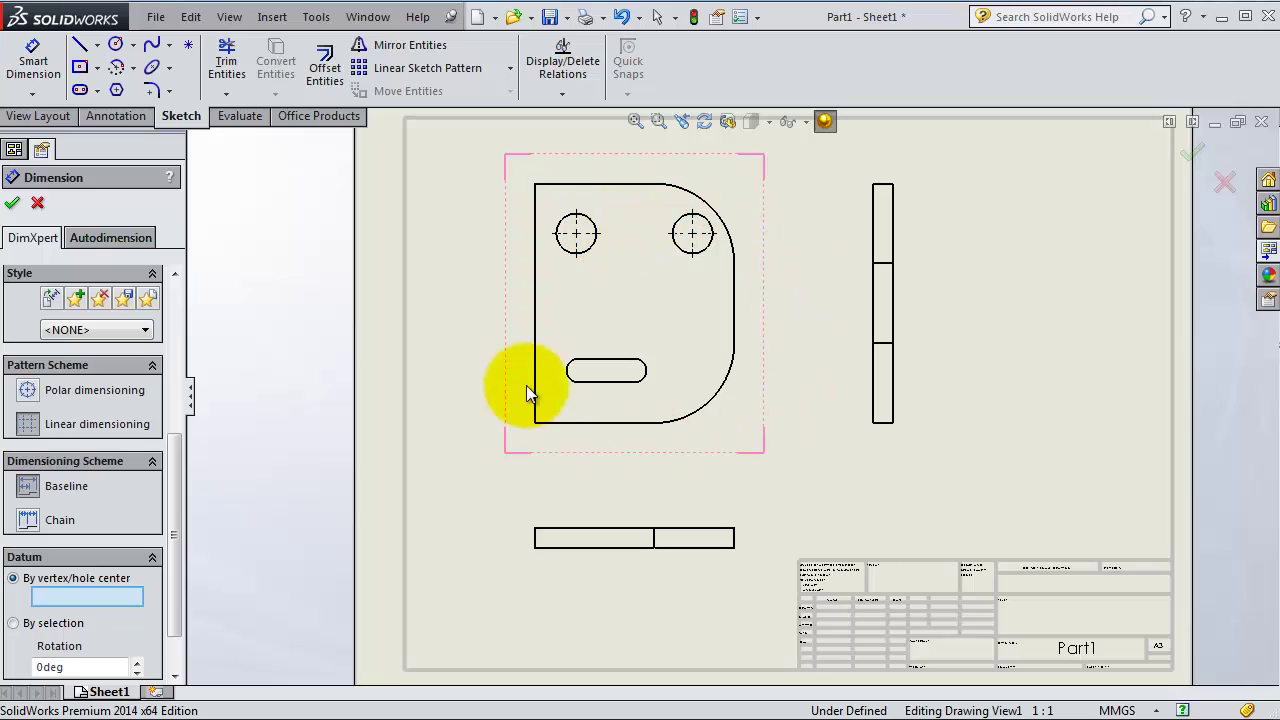
{"action": "left_click", "coordinate": [904, 341]}
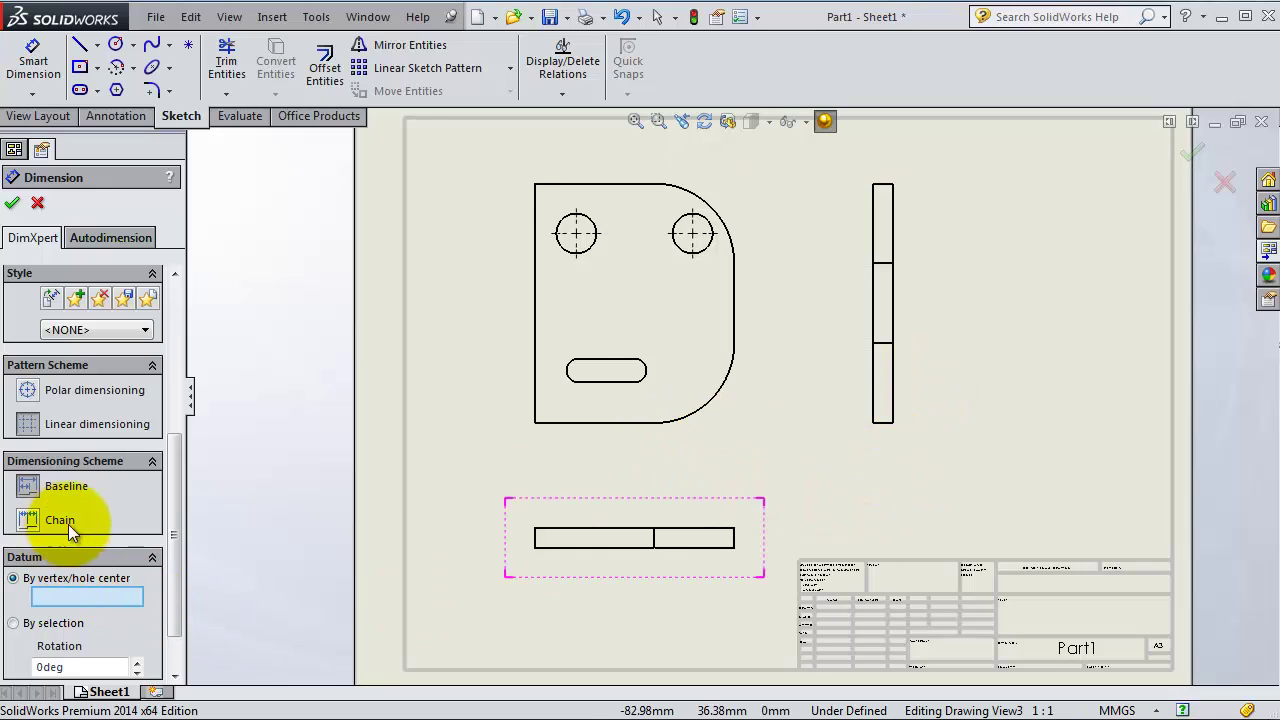
{"action": "left_click", "coordinate": [40, 598]}
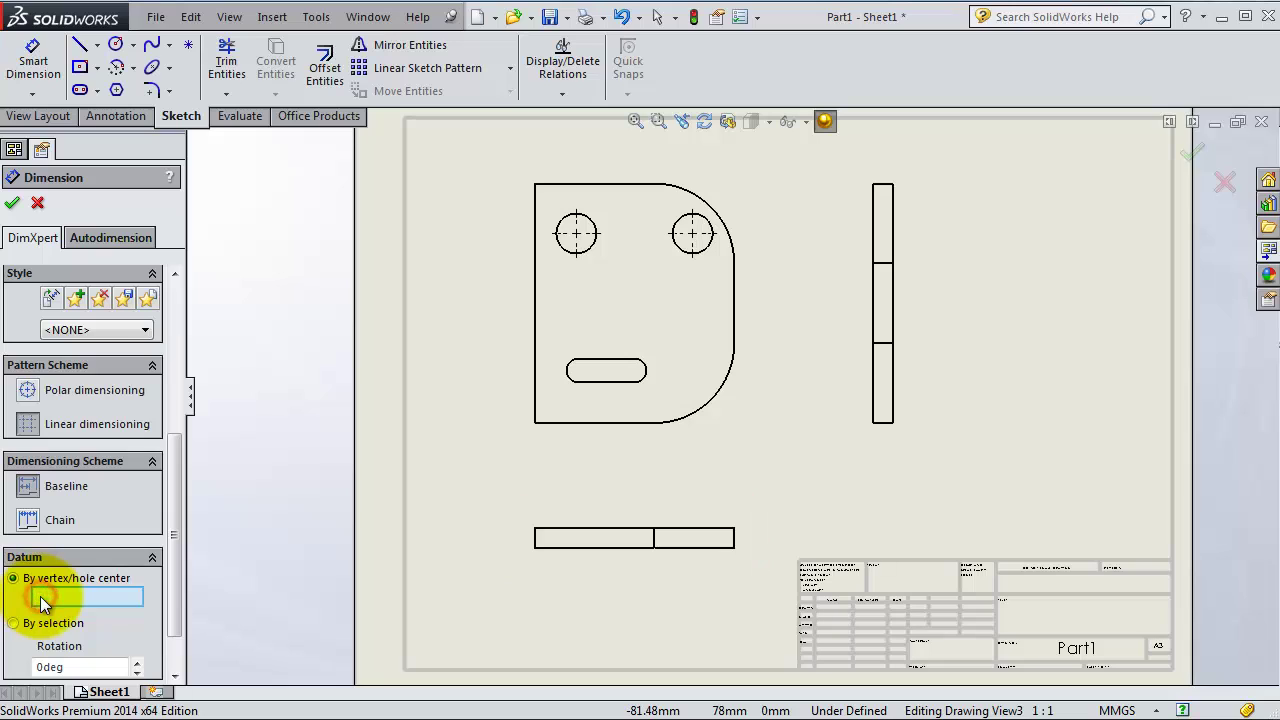
{"action": "left_click", "coordinate": [535, 423]}
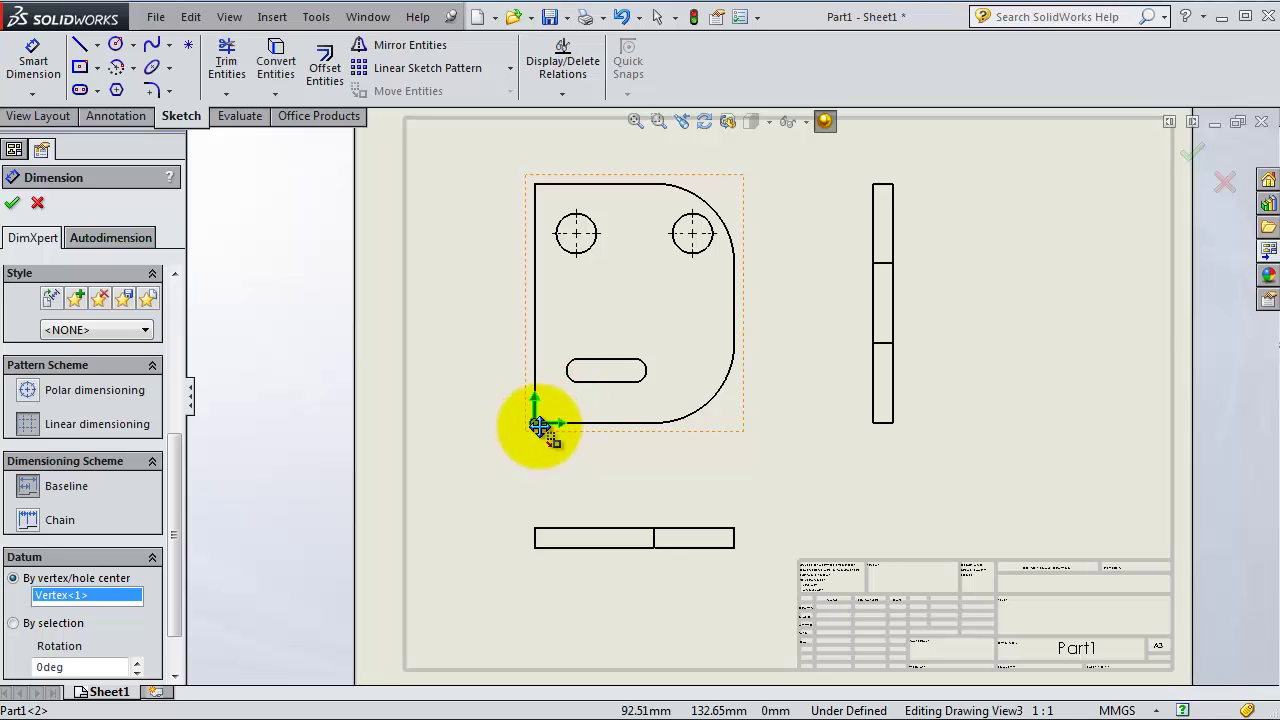
Step: Dimension the plate's overall height and width from the datum by picking its upper edge
{"action": "scroll", "coordinate": [584, 413], "scroll_direction": "up", "scroll_amount": 2}
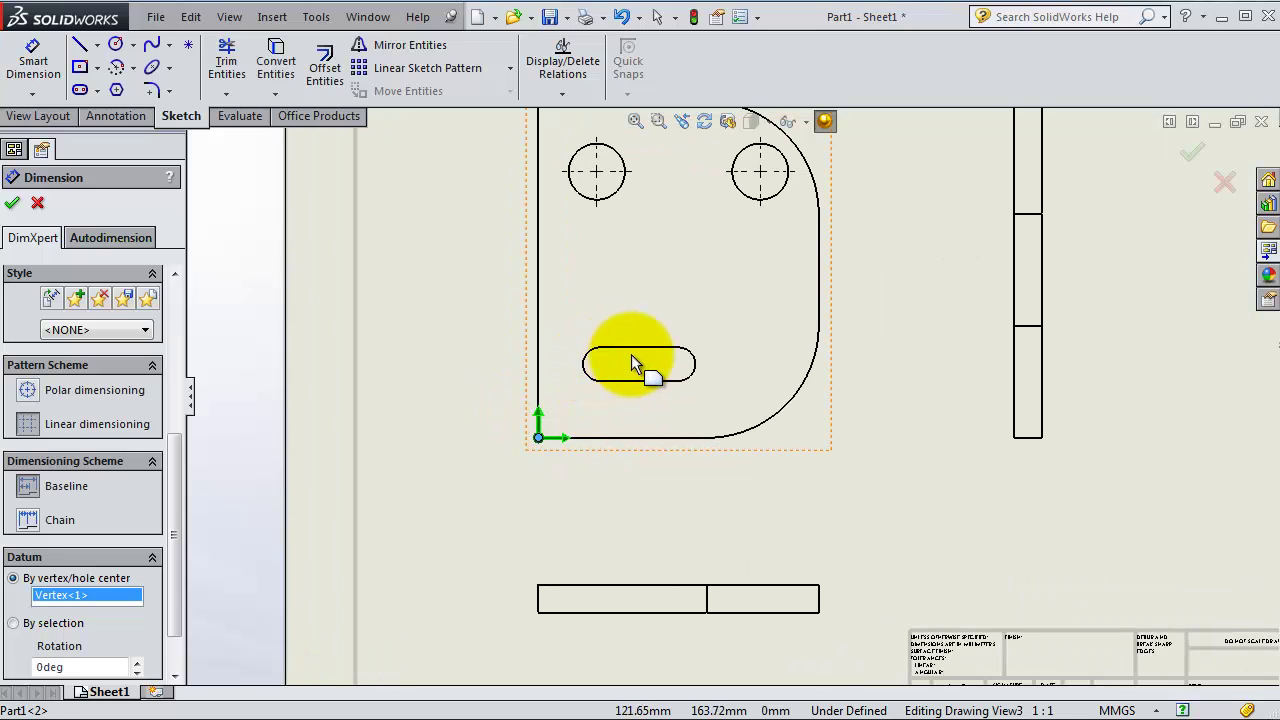
{"action": "scroll", "coordinate": [631, 354], "scroll_direction": "down", "scroll_amount": 2}
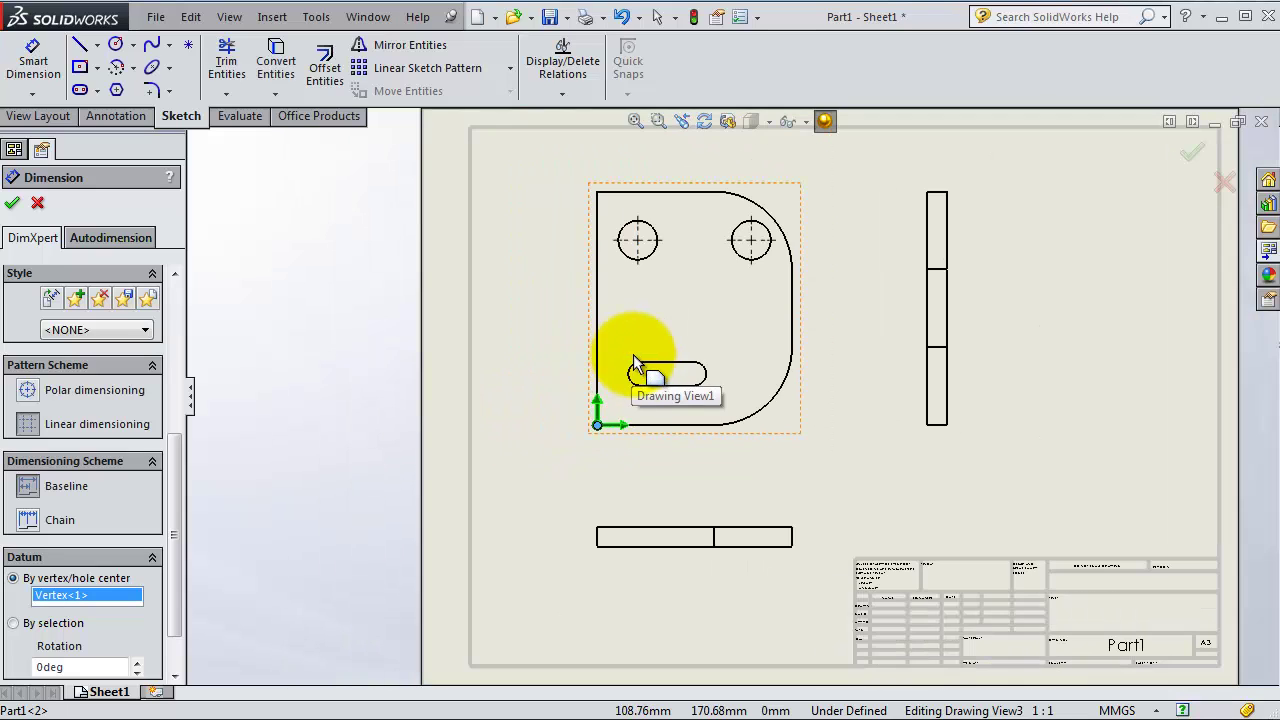
{"action": "left_click", "coordinate": [673, 191]}
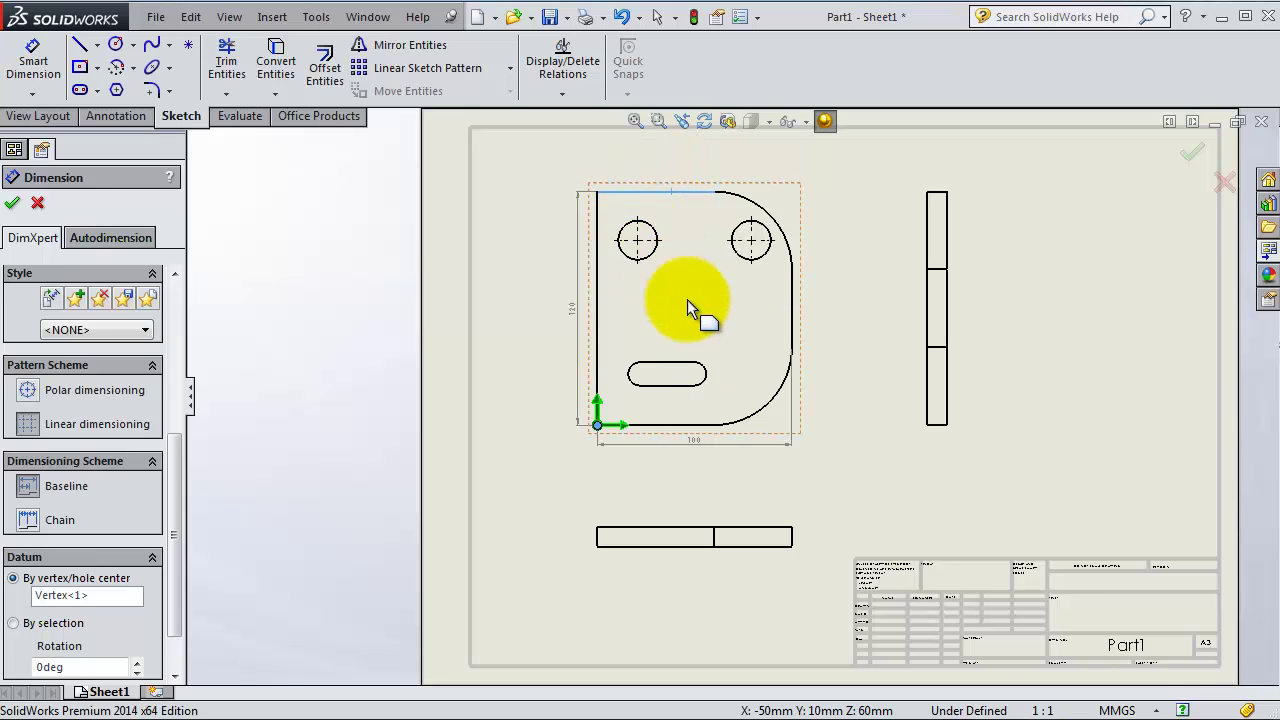
Step: Add the diameter callout and baseline location dimensions for the two round holes, accepting the non-parametric callout
{"action": "scroll", "coordinate": [698, 325], "scroll_direction": "down", "scroll_amount": 2}
{"action": "scroll", "coordinate": [756, 277], "scroll_direction": "up", "scroll_amount": 1}
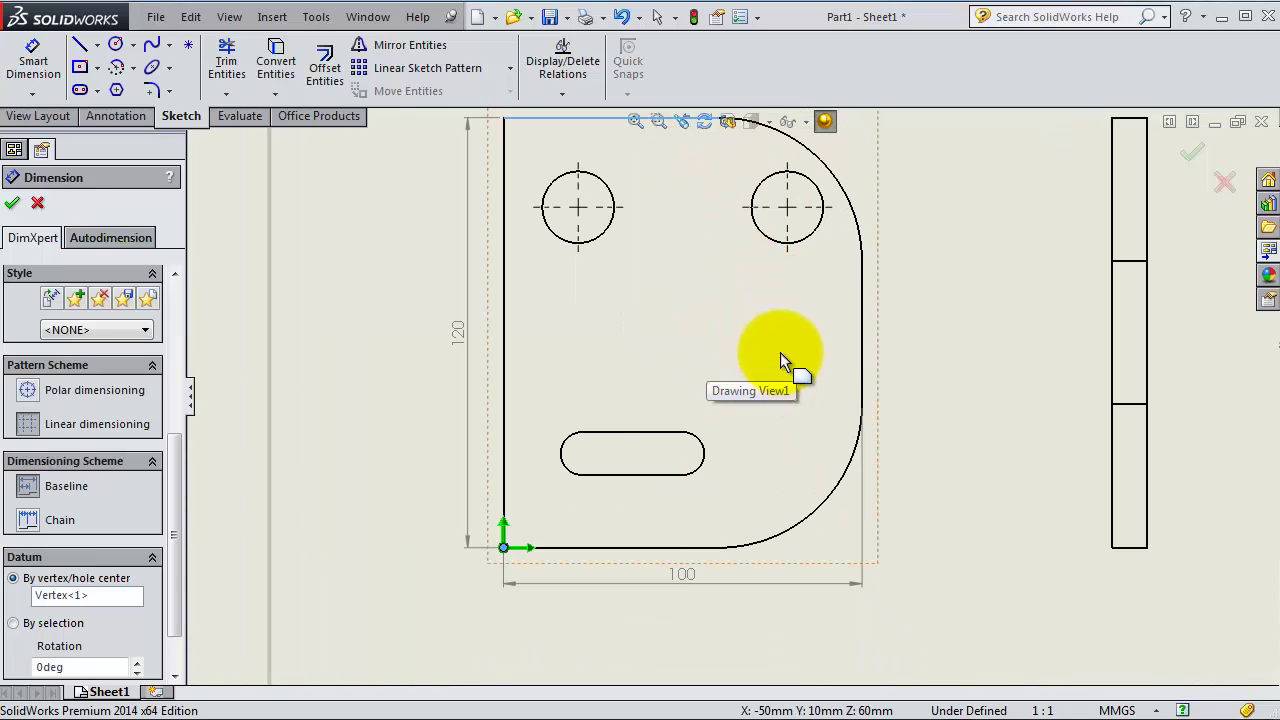
{"action": "scroll", "coordinate": [780, 352], "scroll_direction": "up", "scroll_amount": 1}
{"action": "scroll", "coordinate": [772, 328], "scroll_direction": "down", "scroll_amount": 1}
{"action": "left_click", "coordinate": [782, 300]}
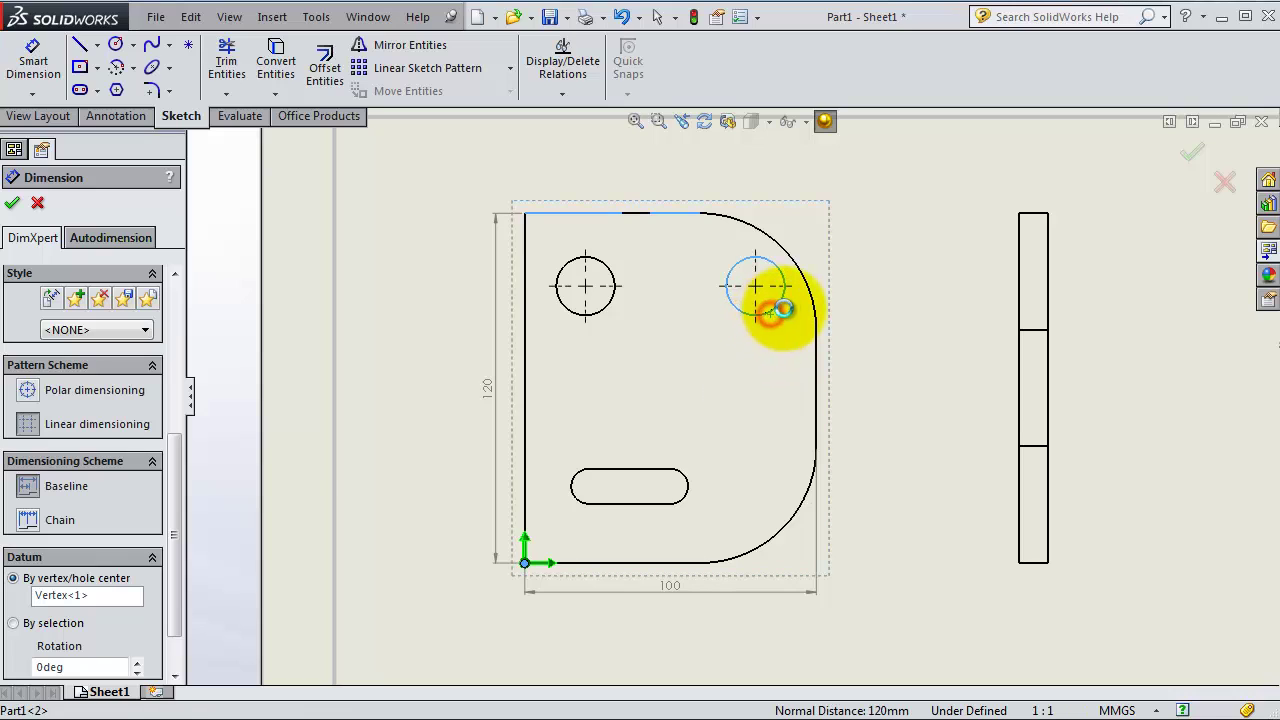
{"action": "left_click", "coordinate": [620, 440]}
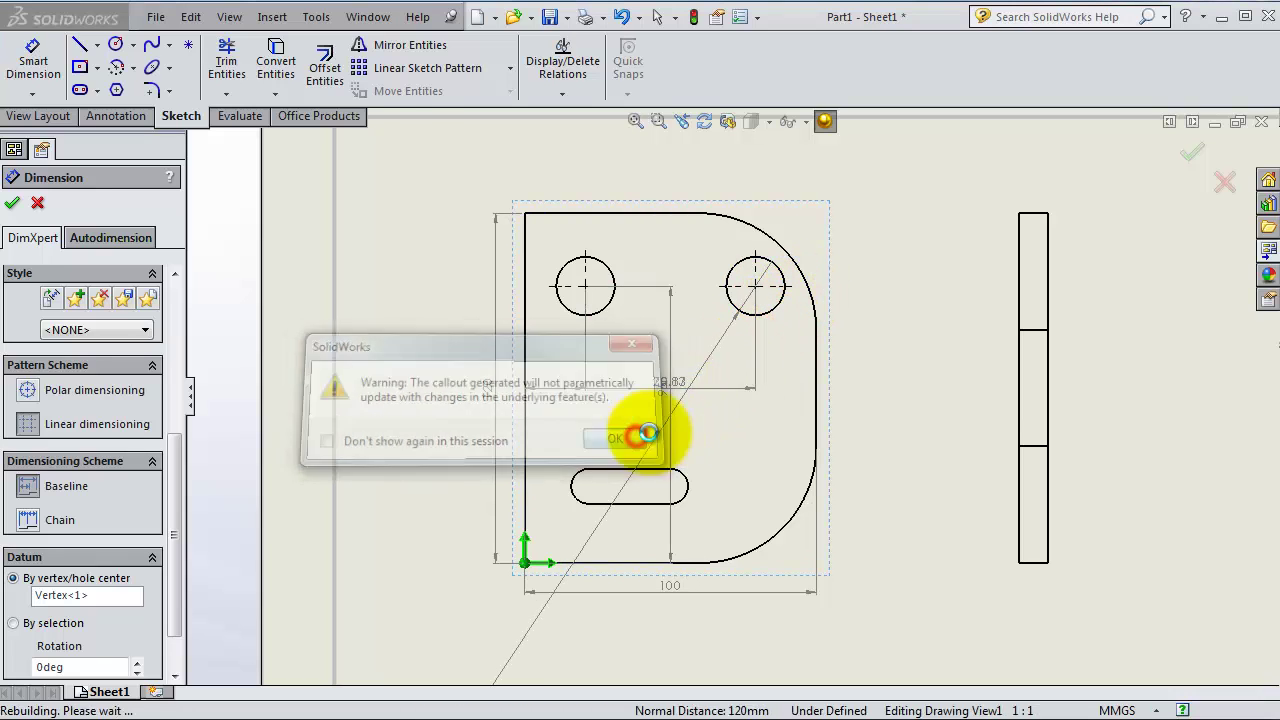
Step: Dimension the slot's size and its position from the datum by picking its right end arc
{"action": "scroll", "coordinate": [854, 570], "scroll_direction": "down", "scroll_amount": 1}
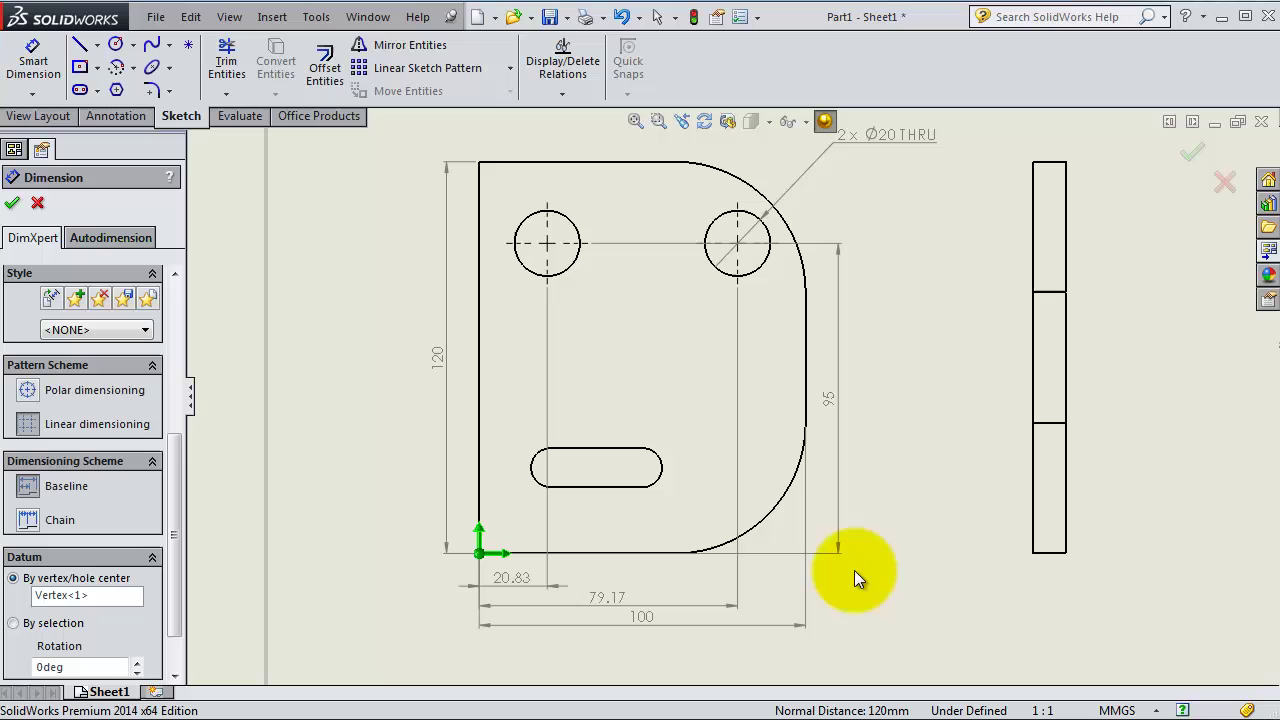
{"action": "scroll", "coordinate": [740, 465], "scroll_direction": "down", "scroll_amount": 1}
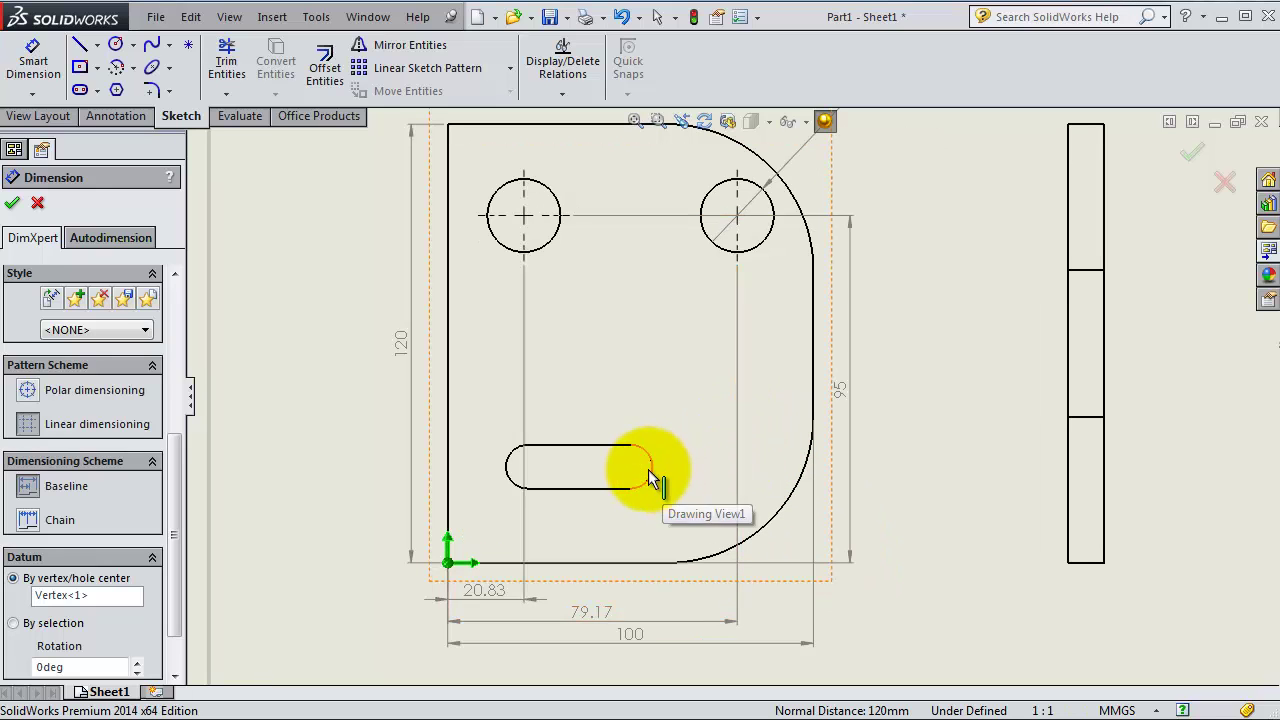
{"action": "left_click", "coordinate": [651, 468]}
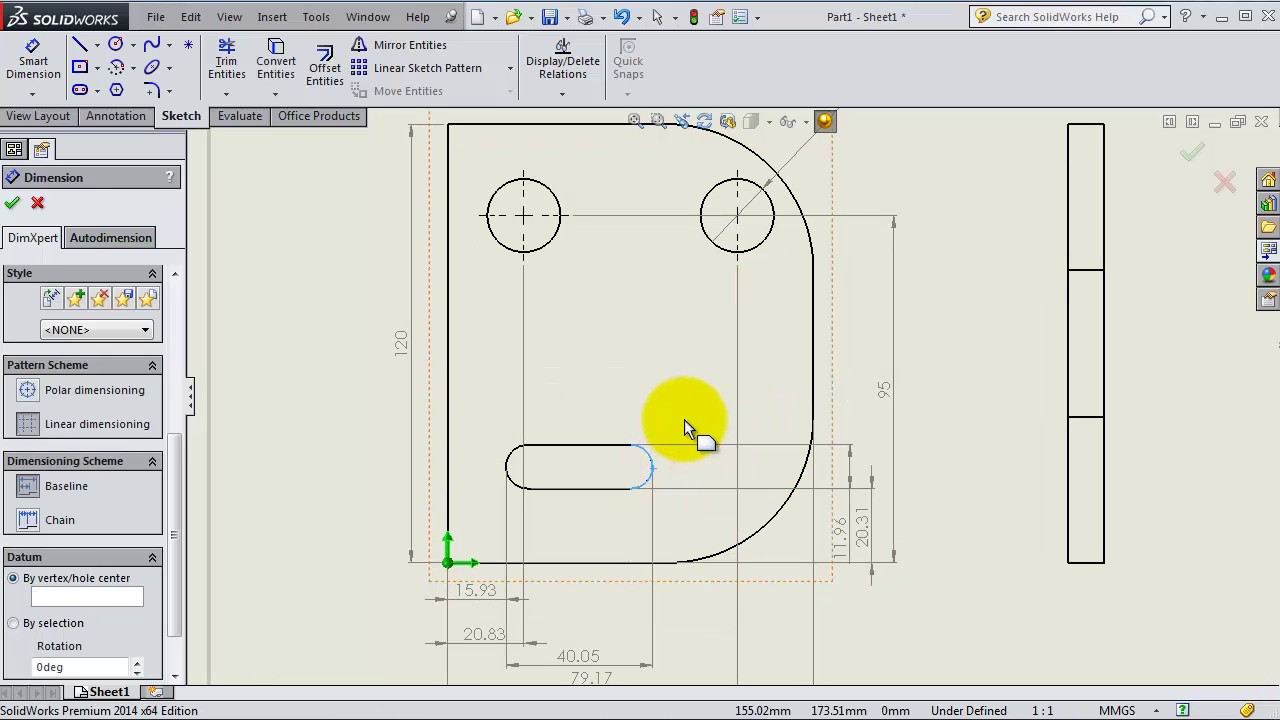
{"action": "scroll", "coordinate": [880, 583], "scroll_direction": "up", "scroll_amount": 4}
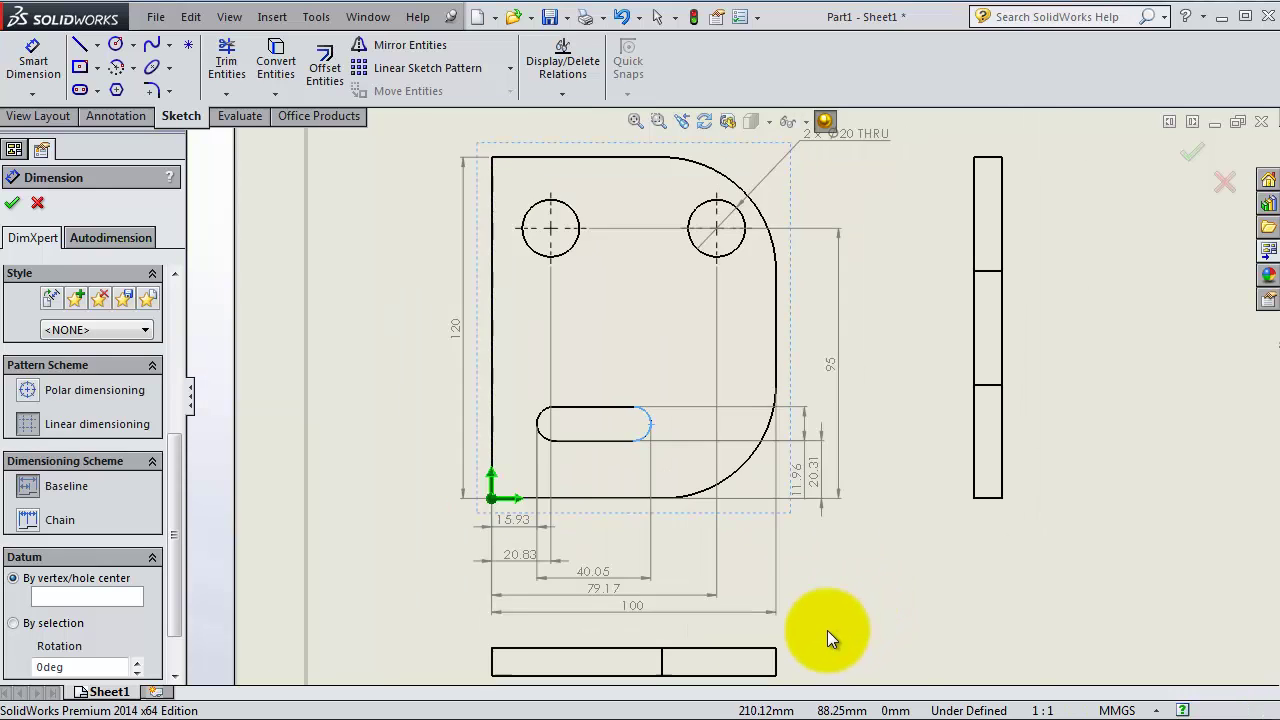